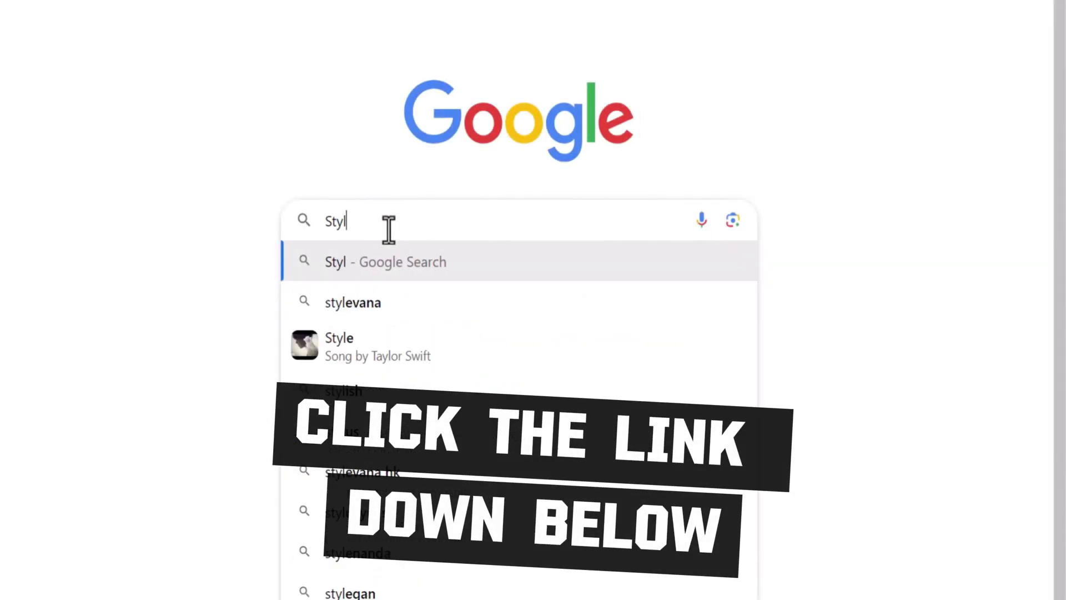
# - Start a free Stylar project with the square 1536 × 1536 canvas settings
pyautogui.click(393, 266)
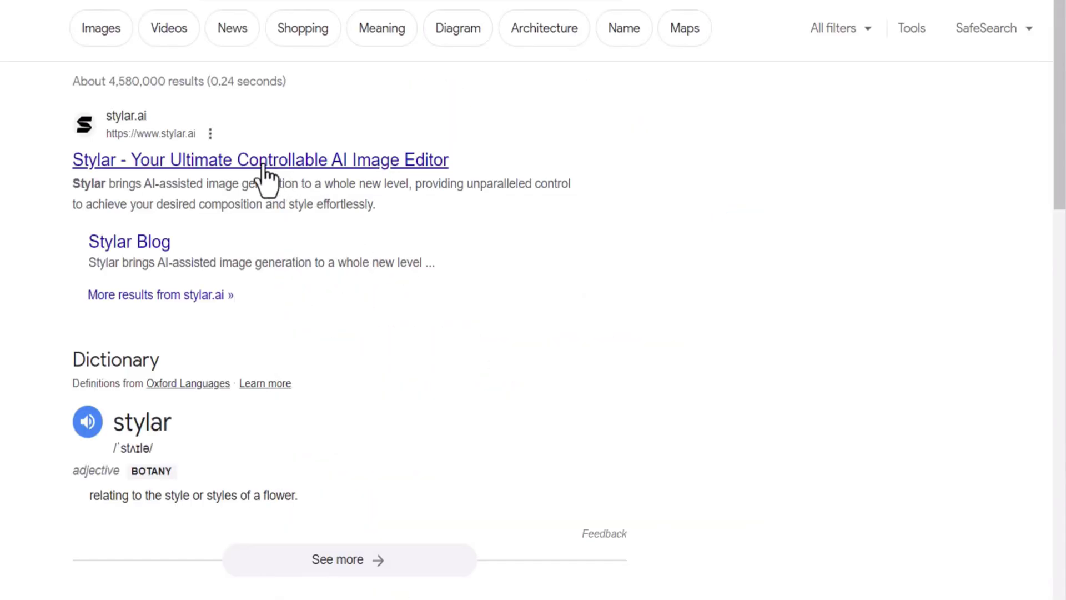
pyautogui.click(135, 128)
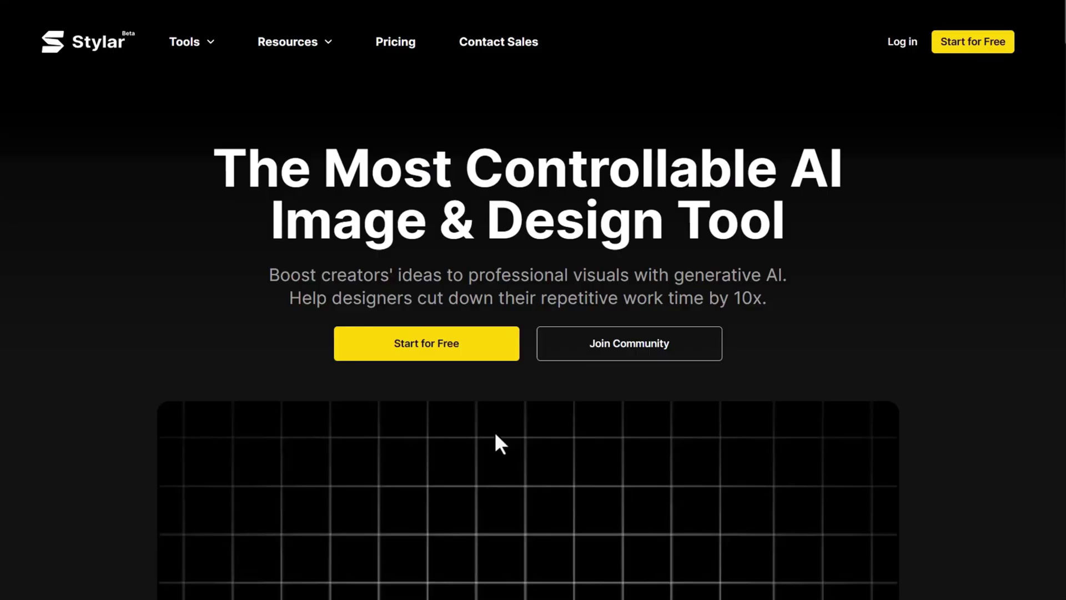
pyautogui.click(447, 349)
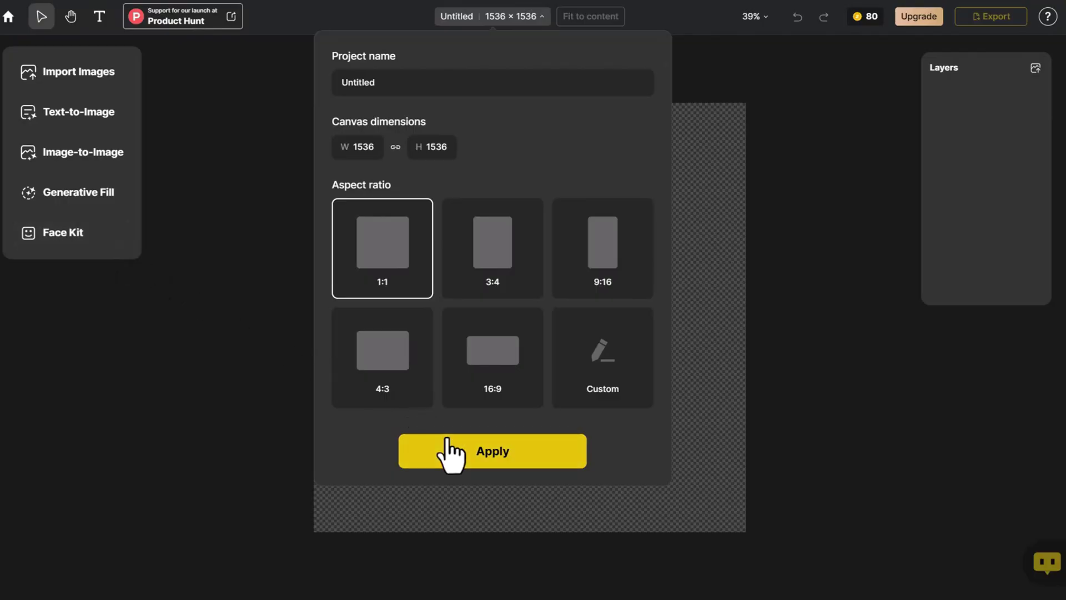
pyautogui.click(447, 439)
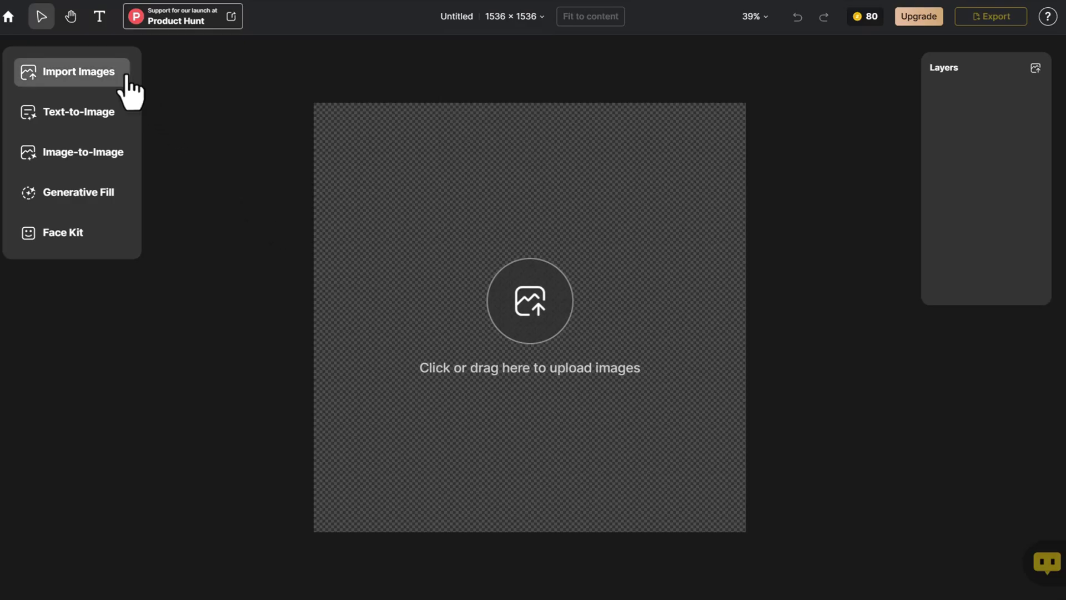
# - Import the night-street portrait and enlarge it to fill the whole canvas
pyautogui.click(122, 78)
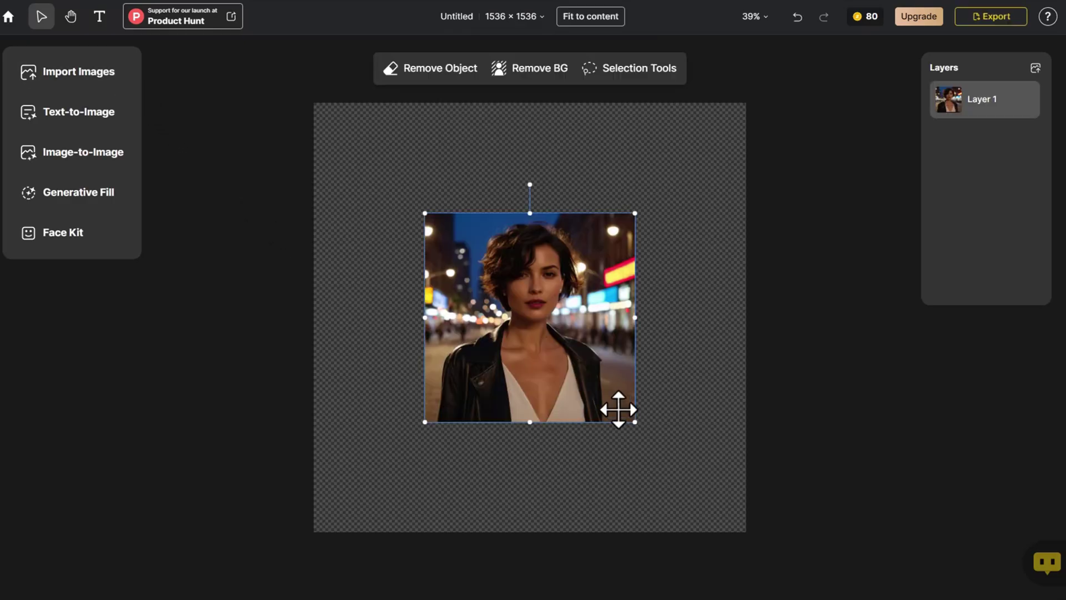
pyautogui.moveTo(616, 407); pyautogui.dragTo(505, 295)
pyautogui.moveTo(524, 310); pyautogui.dragTo(723, 559)
pyautogui.click(767, 437)
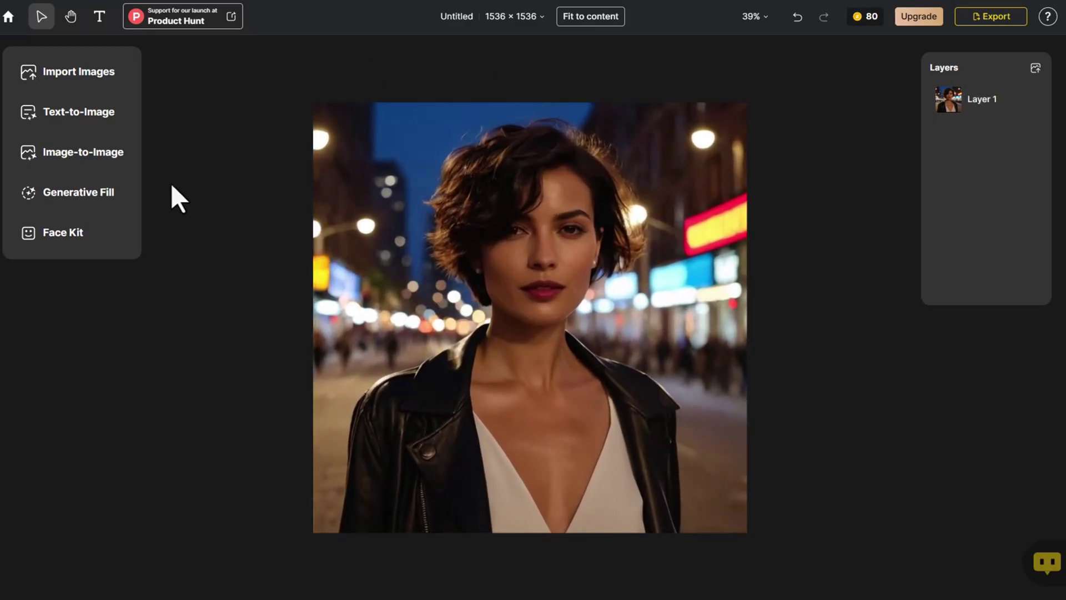
# - Enter the Image-to-Image prompt 'A woman vearing a black dress and a necklace, was walking in the park'
pyautogui.click(108, 159)
pyautogui.click(124, 169)
pyautogui.write('A w')
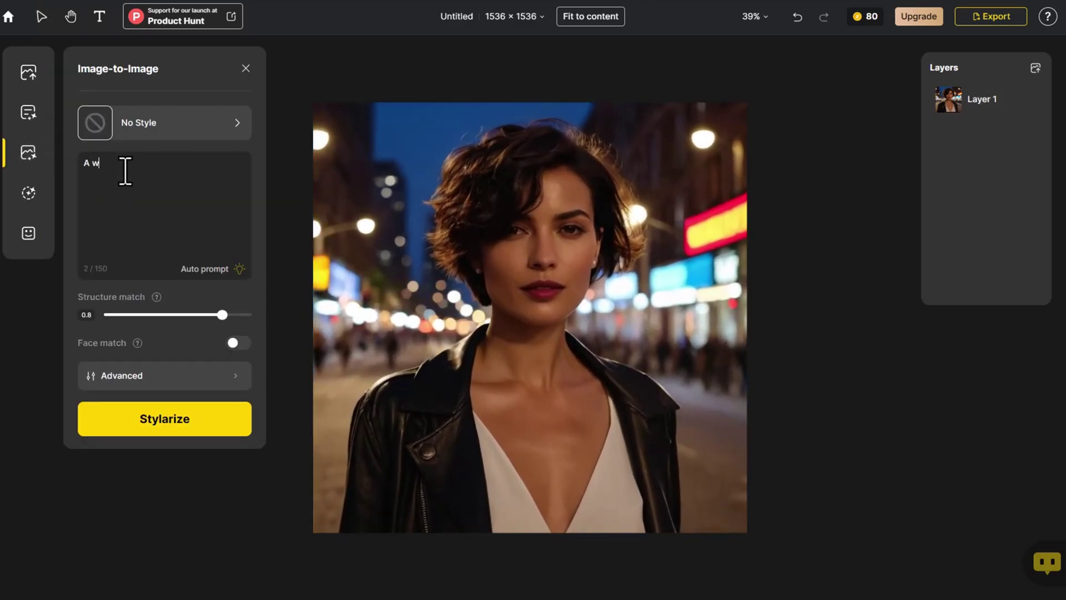
pyautogui.write('oman vearing a black dress and a necklace, w')
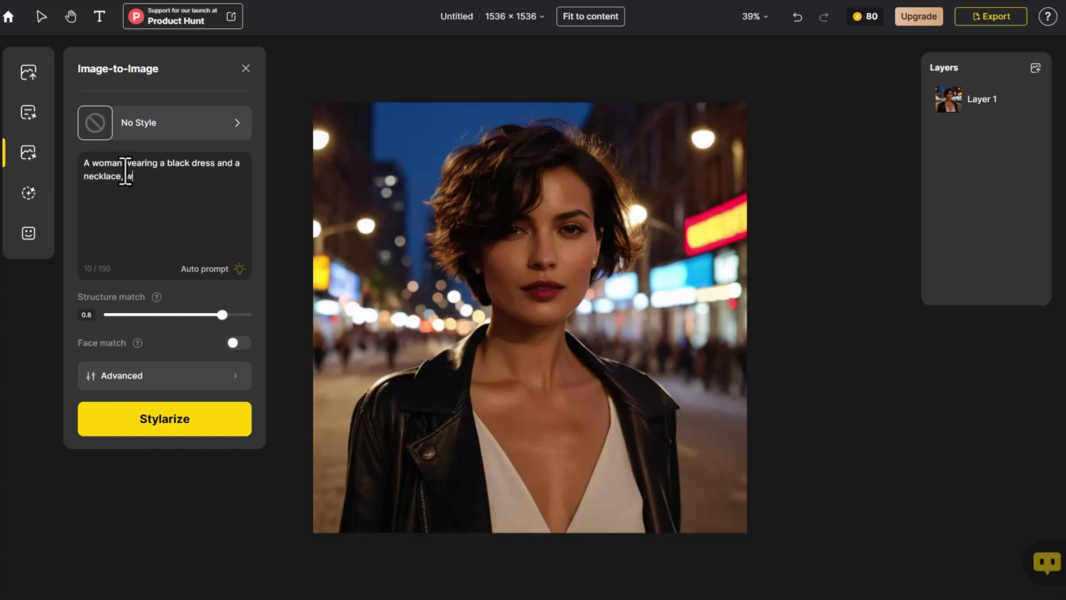
pyautogui.write('as walking in the park')
# - Apply Shimmering Glow with structure match 0.9 and style intensity 0.4, then Stylarize
pyautogui.click(171, 131)
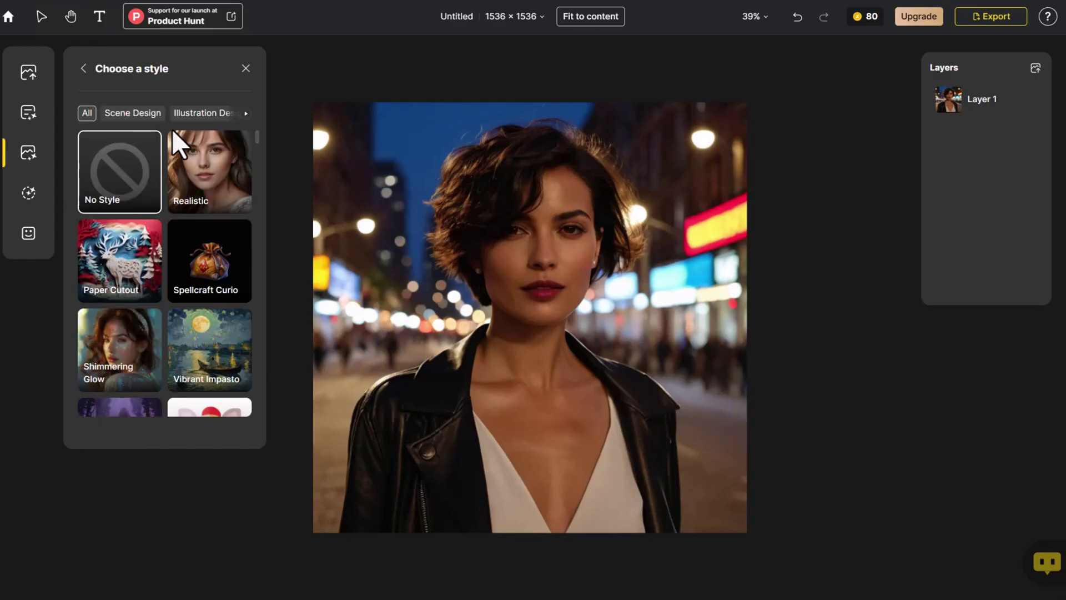
pyautogui.click(151, 334)
pyautogui.moveTo(222, 270); pyautogui.dragTo(237, 270)
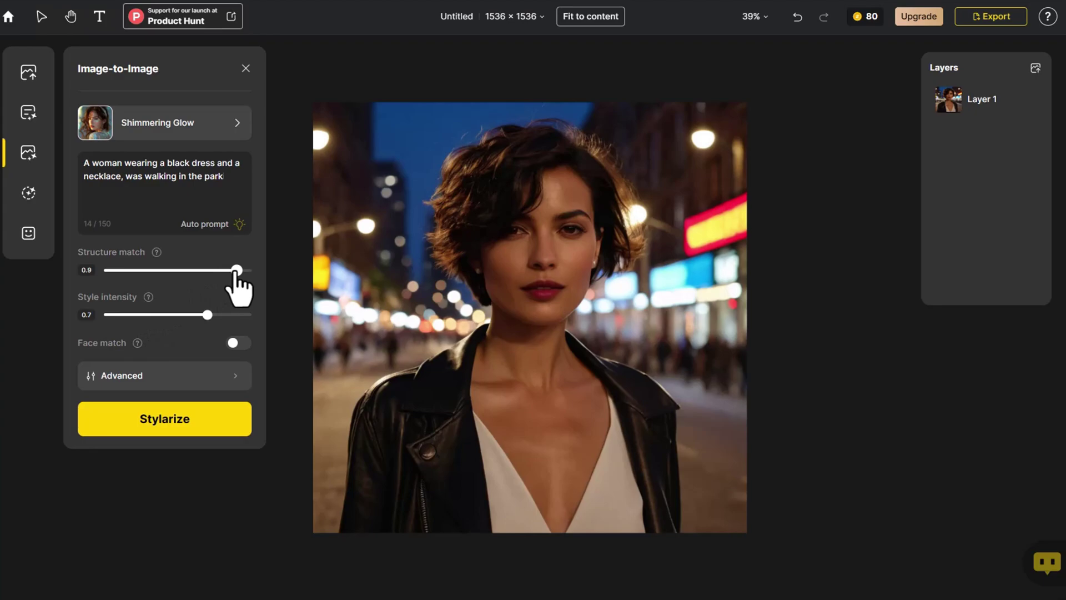
pyautogui.click(163, 314)
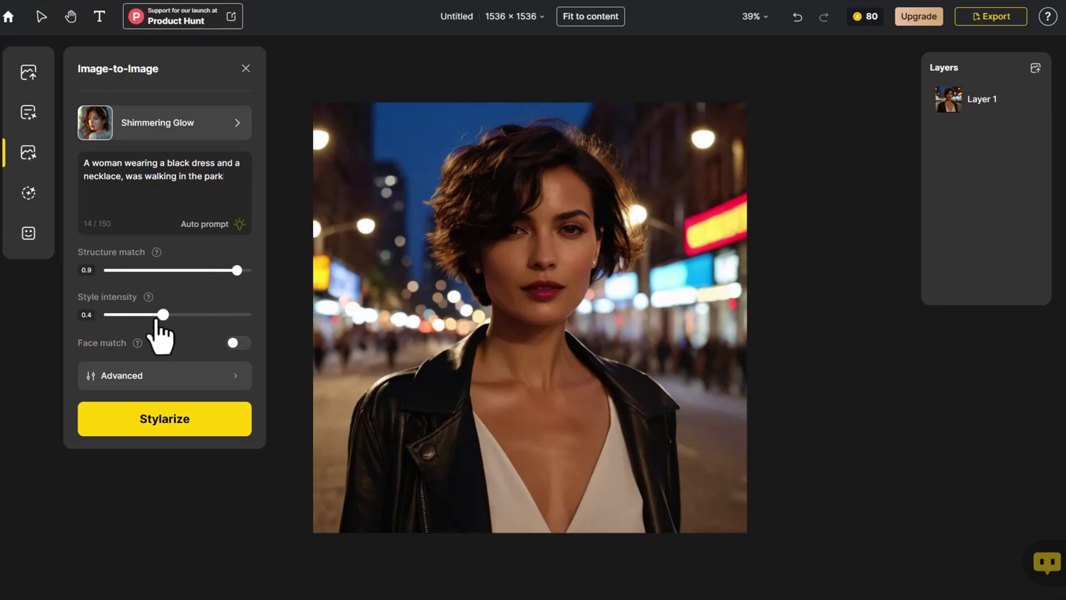
pyautogui.click(183, 417)
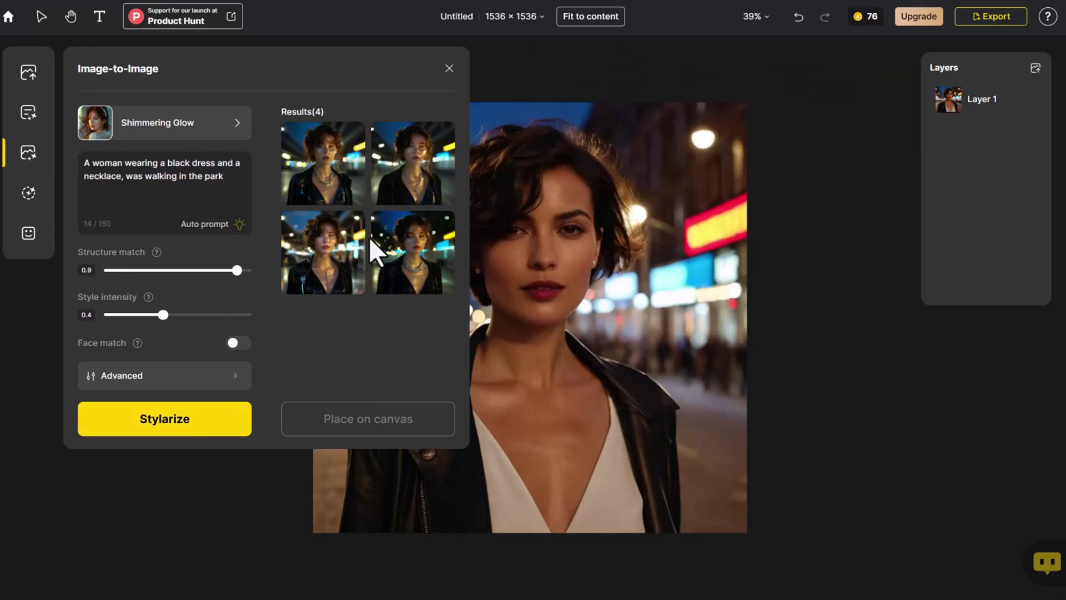
# - Select the bottom-left, third Shimmering Glow result
pyautogui.moveTo(380, 191)
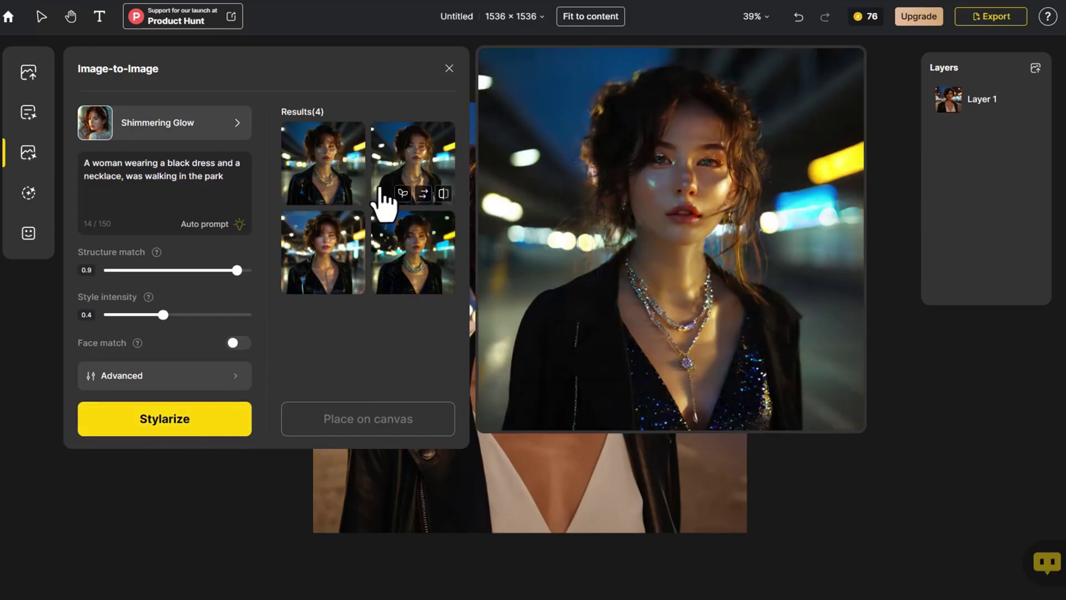
pyautogui.click(348, 249)
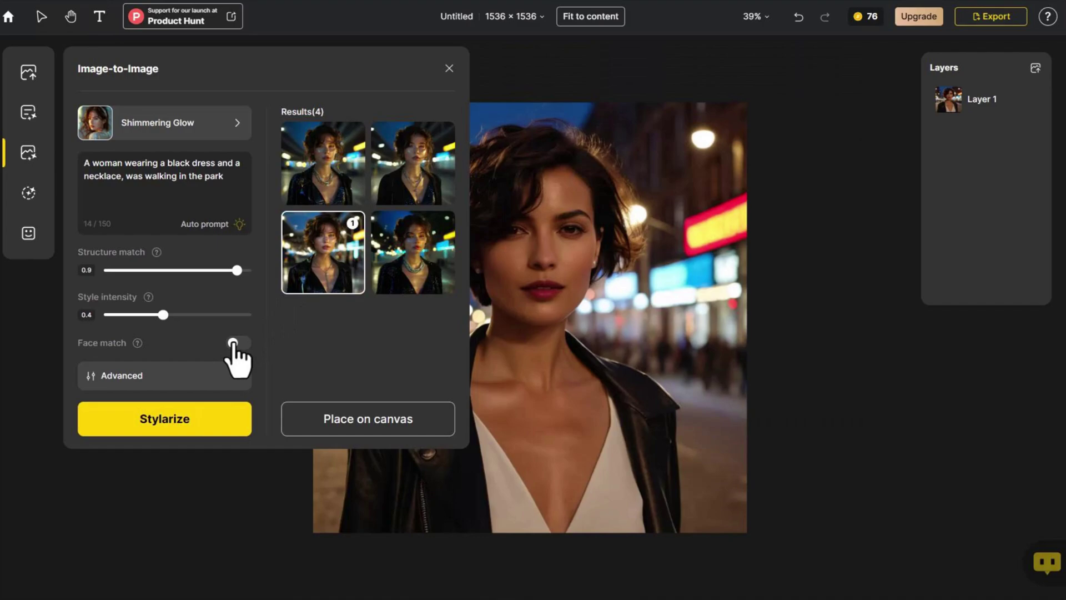
# - Turn face match on, set style intensity to 0.6, and generate a new batch
pyautogui.click(232, 342)
pyautogui.click(190, 315)
pyautogui.click(199, 414)
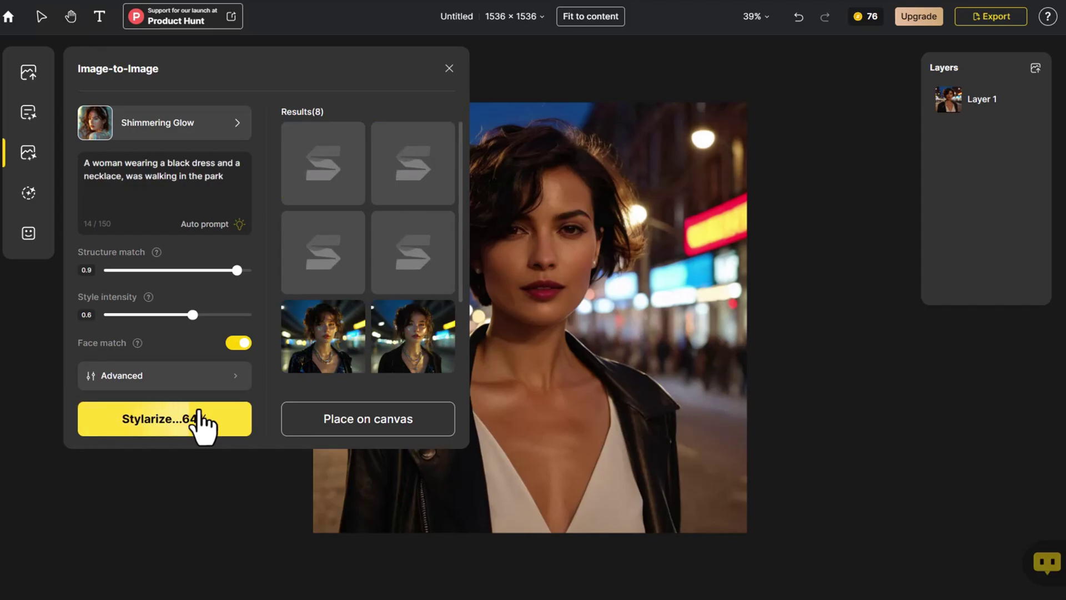
# - Compare the third and fourth new results with the original and select the fourth
pyautogui.moveTo(299, 274)
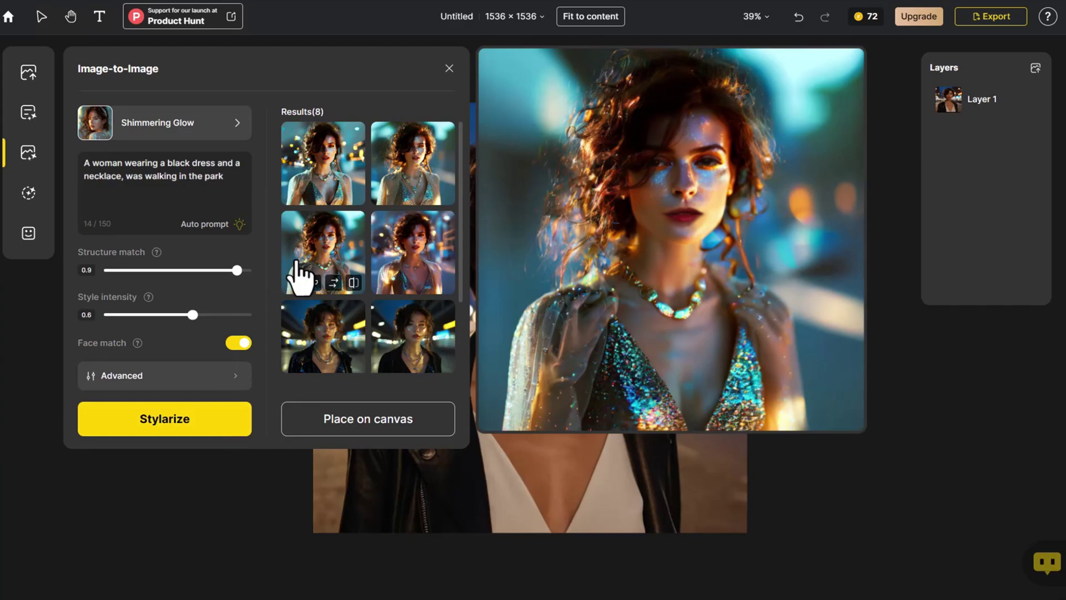
pyautogui.moveTo(389, 258)
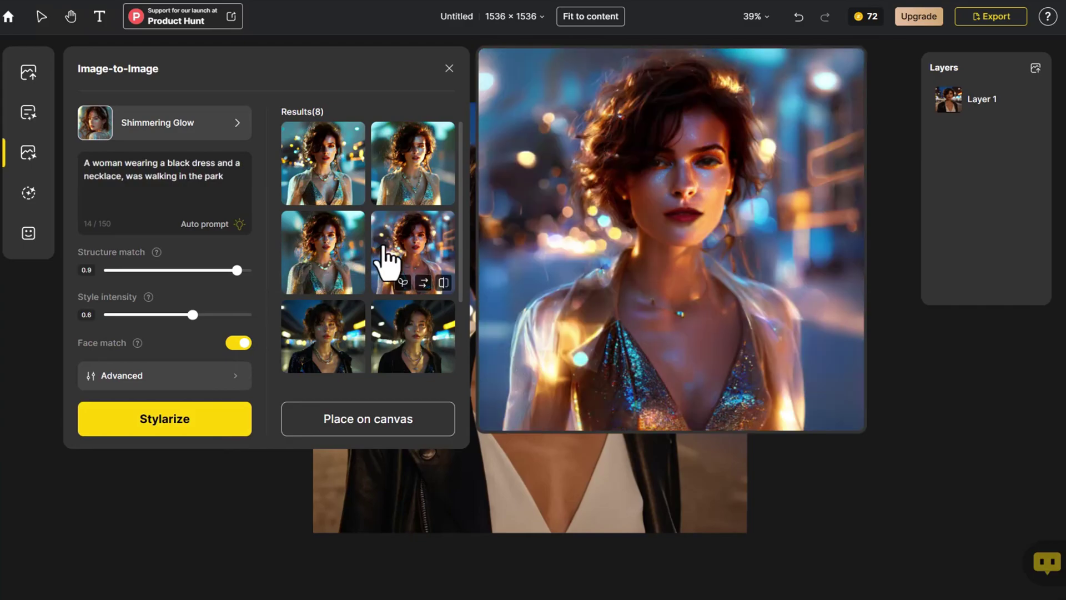
pyautogui.moveTo(396, 179)
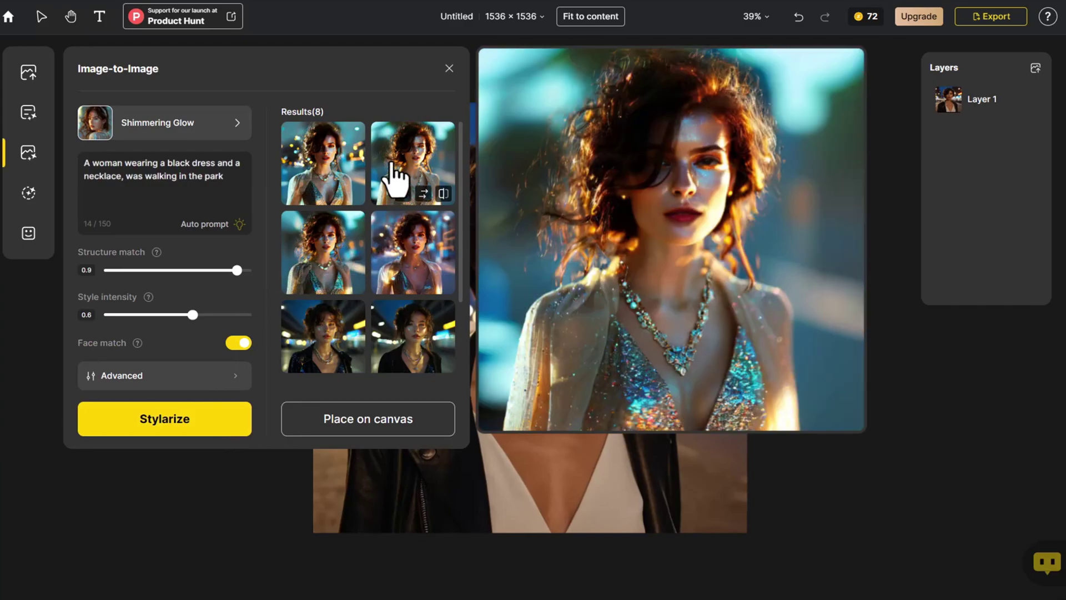
pyautogui.moveTo(350, 172)
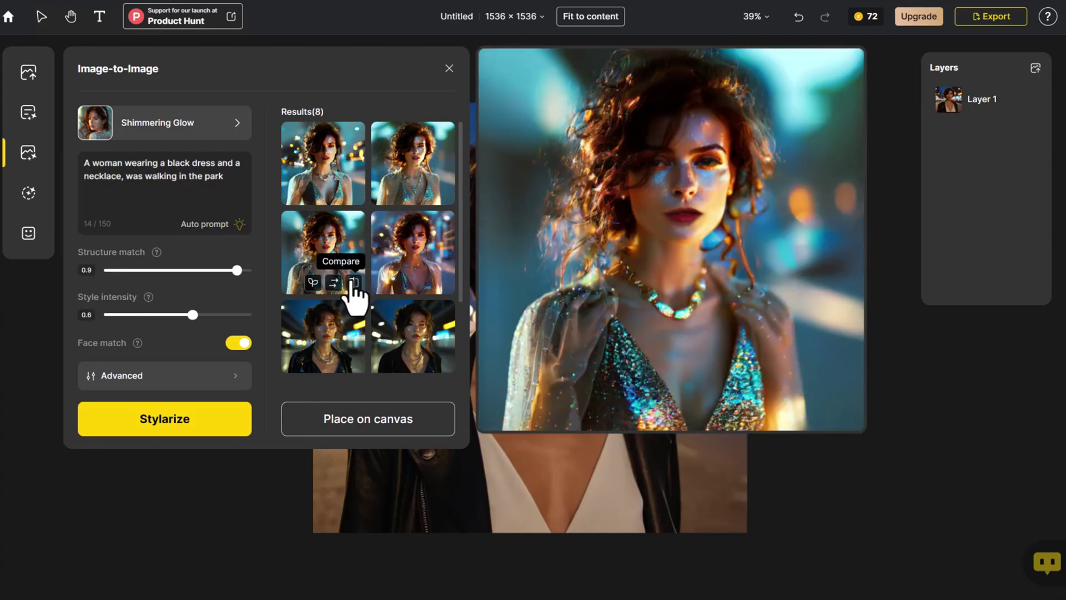
pyautogui.click(352, 284)
pyautogui.click(352, 283)
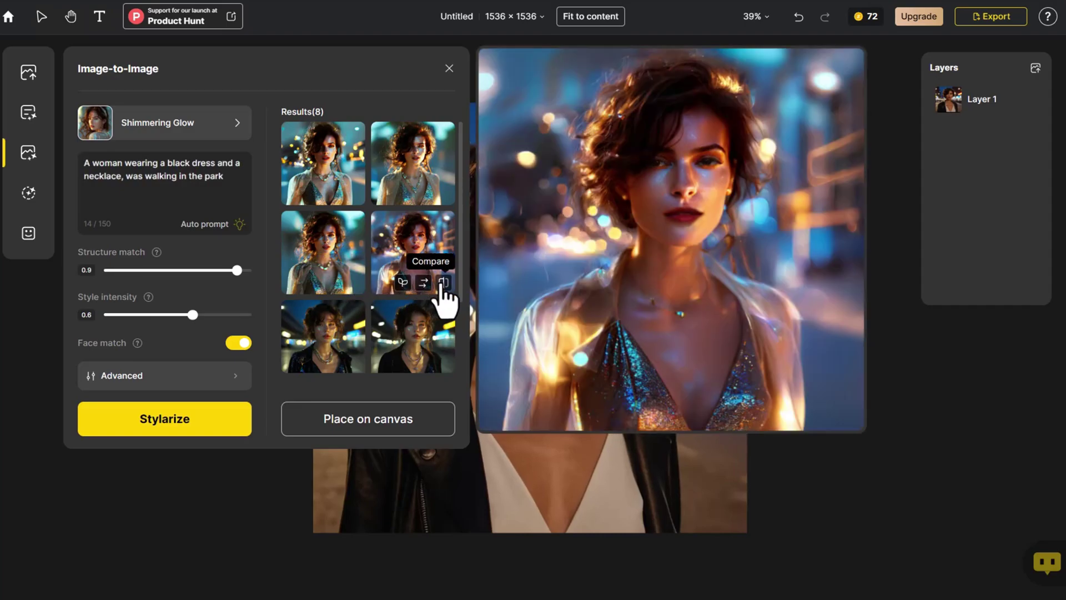
pyautogui.click(443, 283)
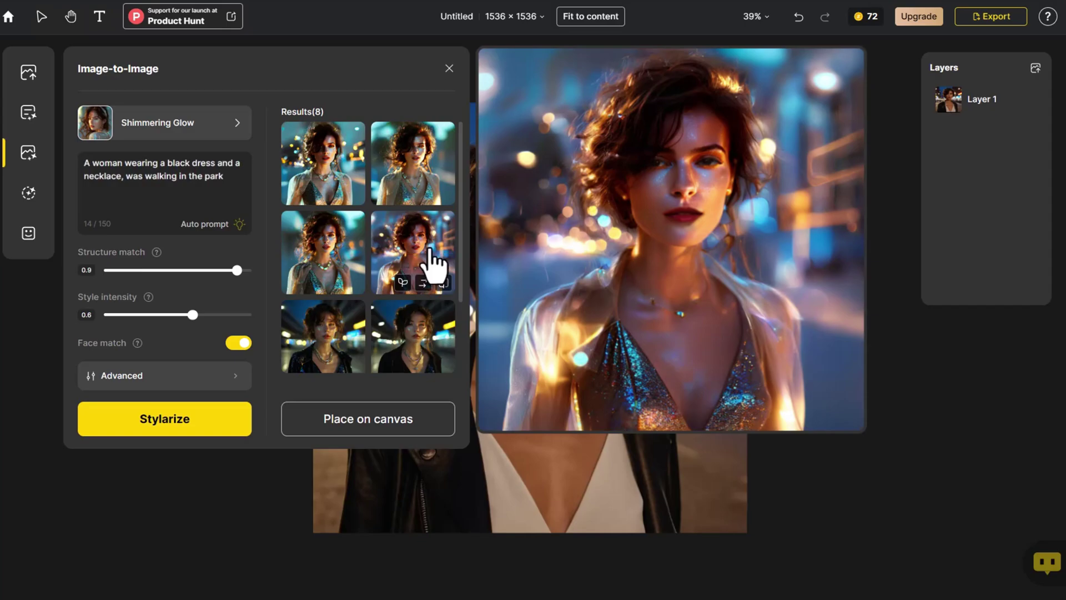
pyautogui.click(435, 260)
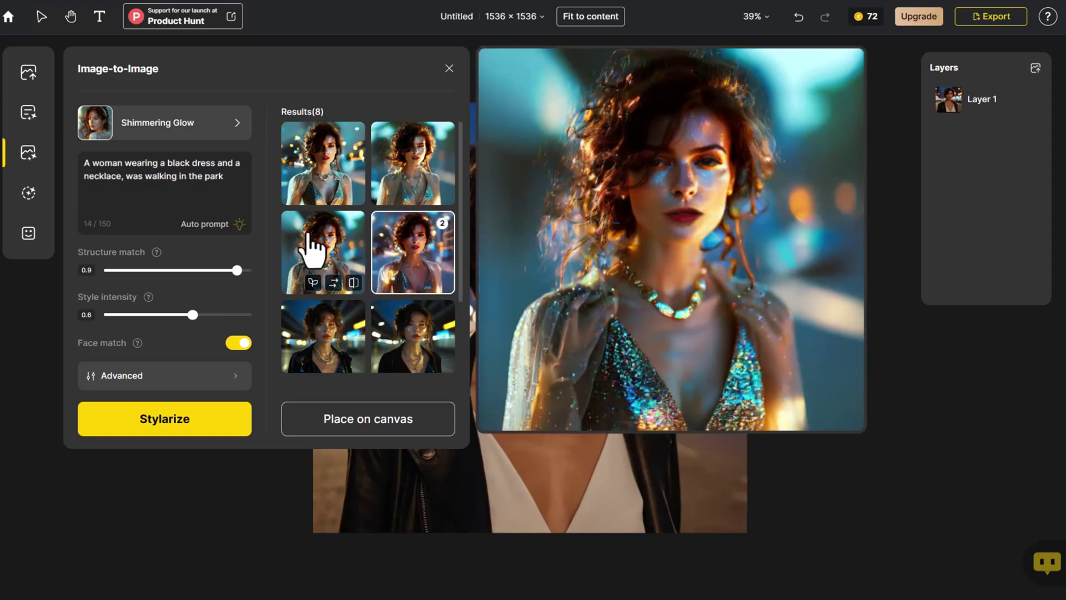
# - Add 'with long curly hair,' to the prompt and run two more generations
pyautogui.click(126, 163)
pyautogui.write('with ')
pyautogui.write('long curly h')
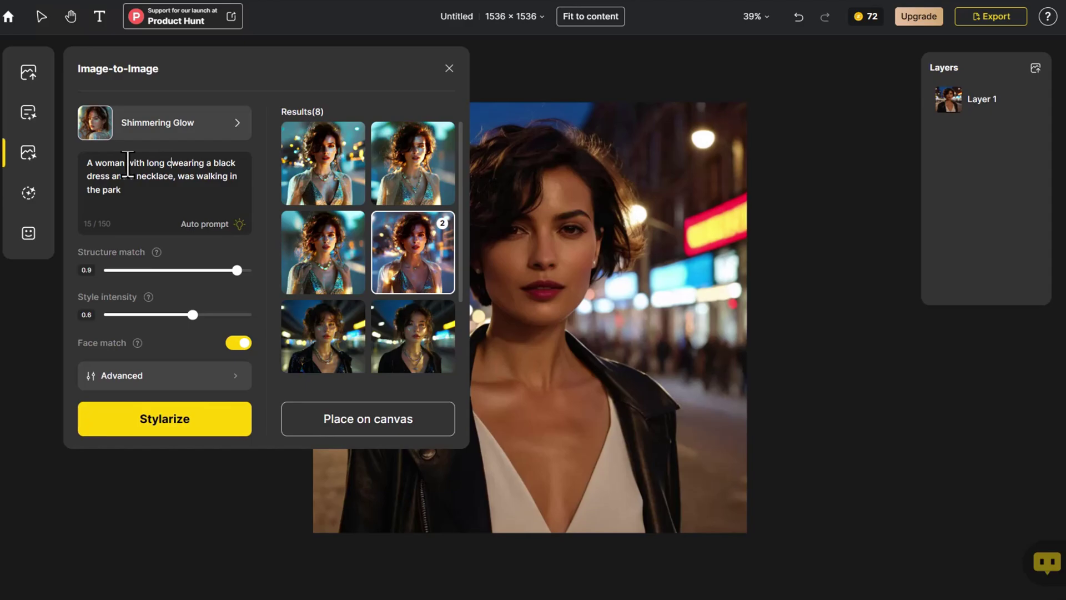
pyautogui.write('air,')
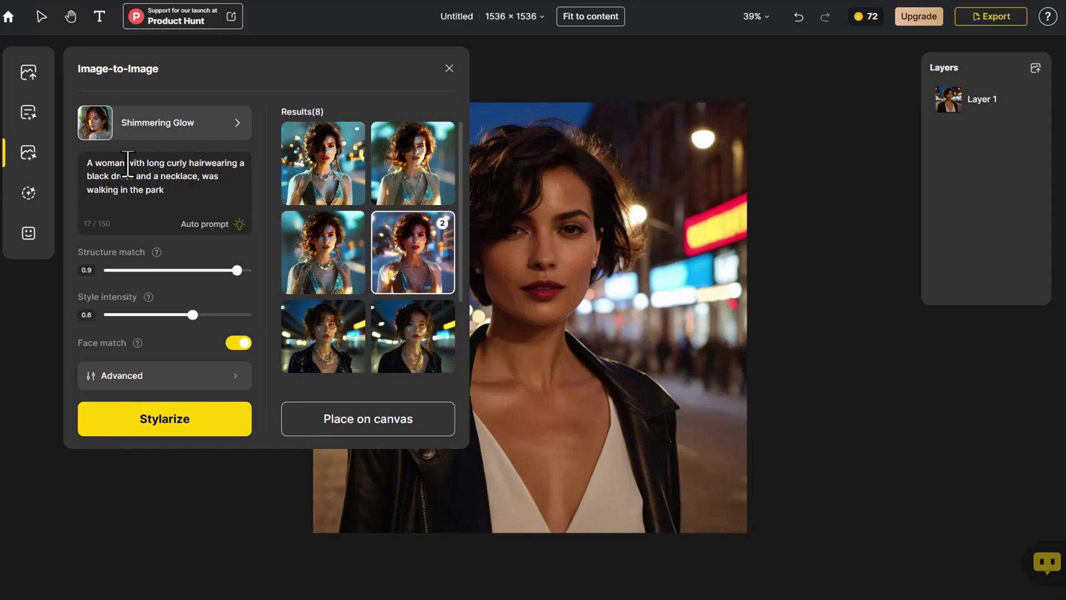
pyautogui.click(203, 430)
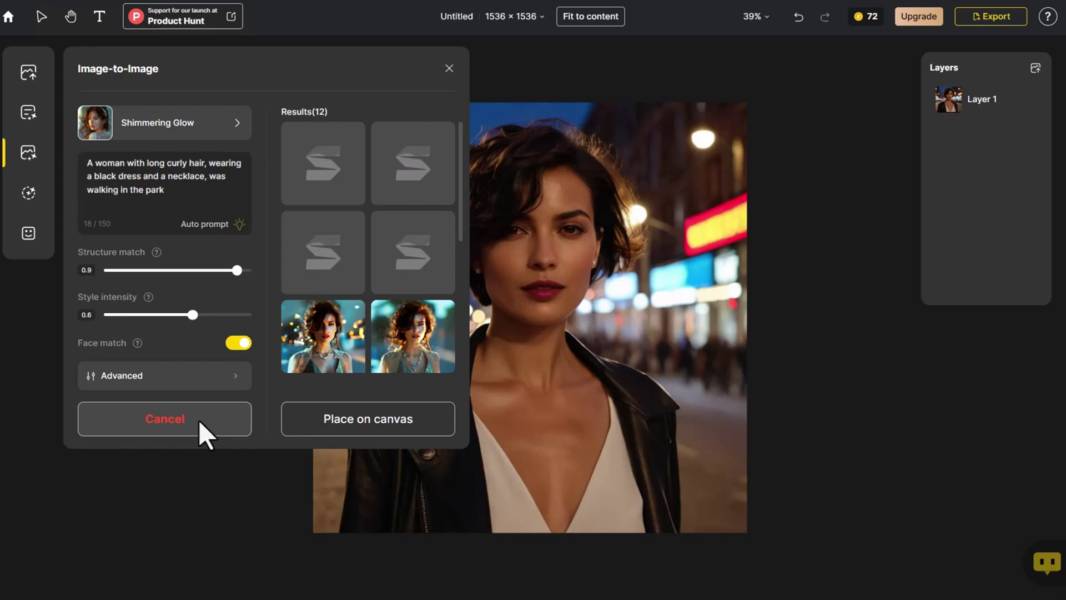
pyautogui.click(199, 421)
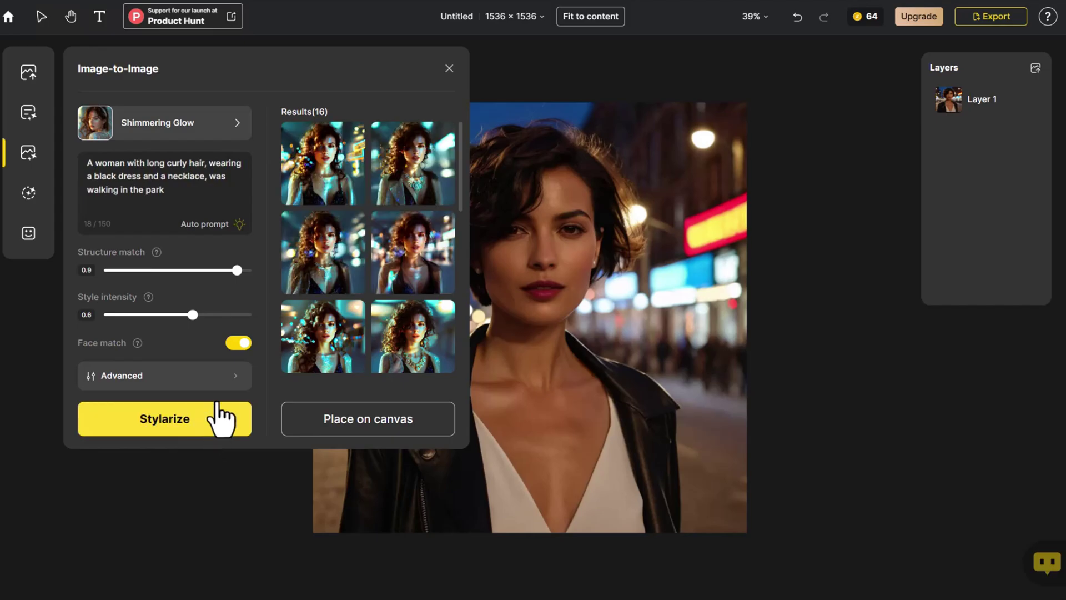
# - Browse the curly-hair results and compare one against the original photo
pyautogui.moveTo(302, 349)
pyautogui.scroll(-1, 308, 347)
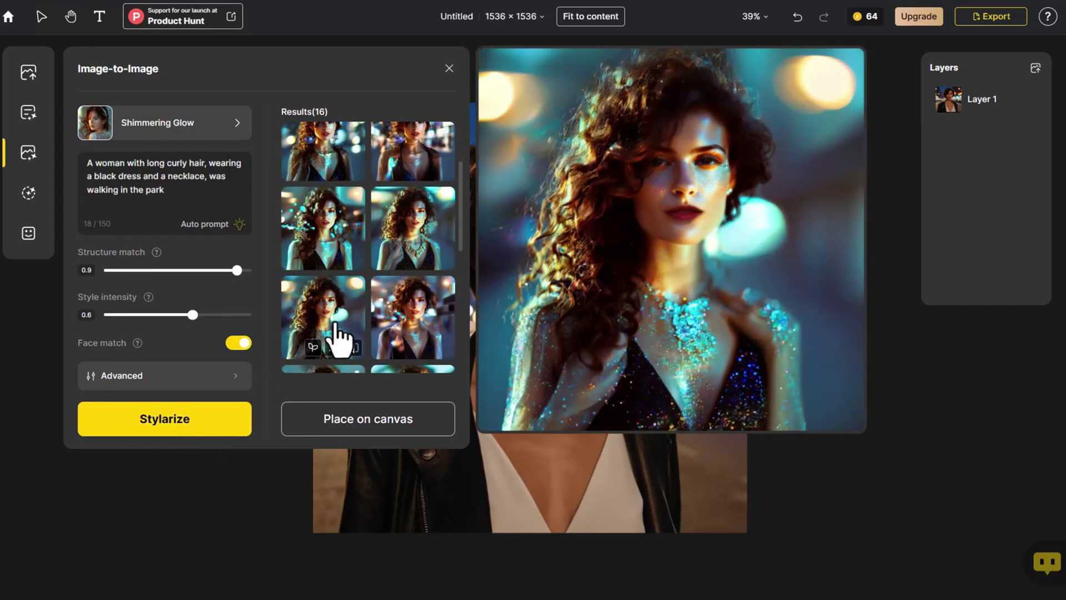
pyautogui.moveTo(421, 338)
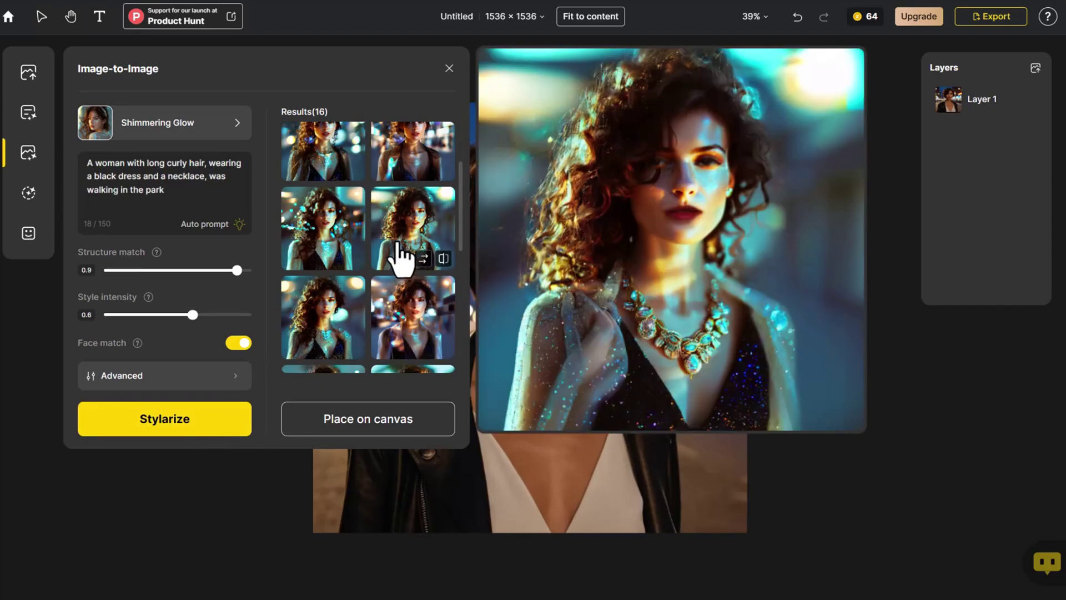
pyautogui.moveTo(331, 243)
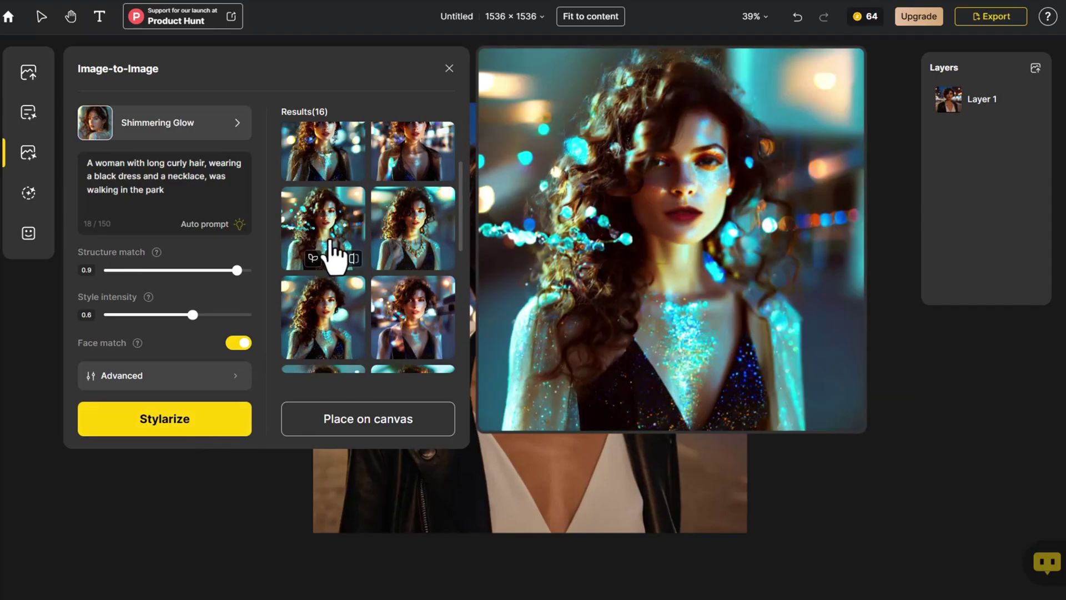
pyautogui.scroll(1, 331, 244)
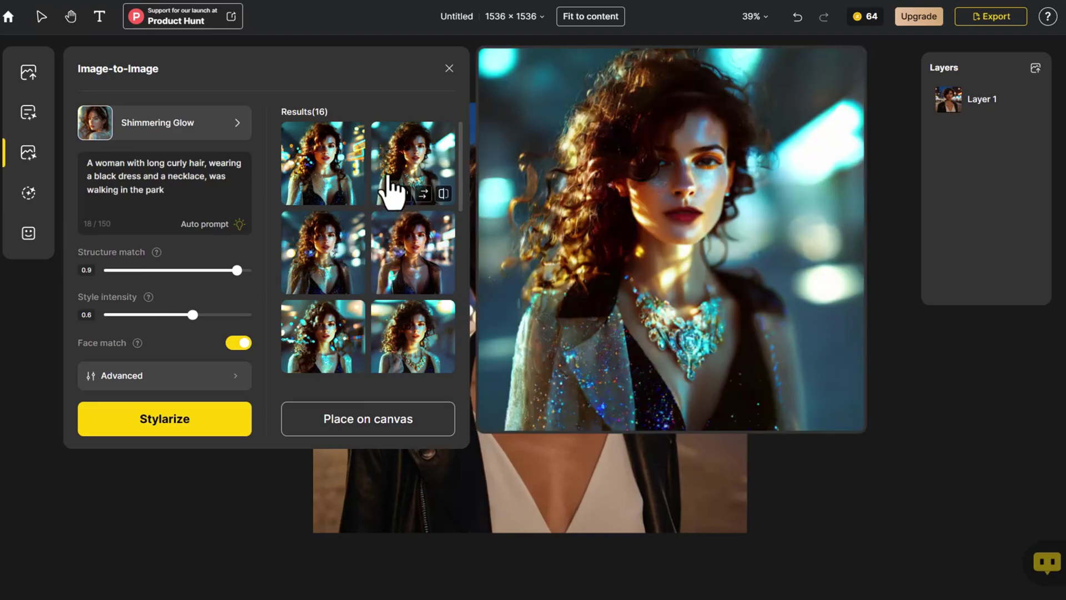
pyautogui.moveTo(319, 175)
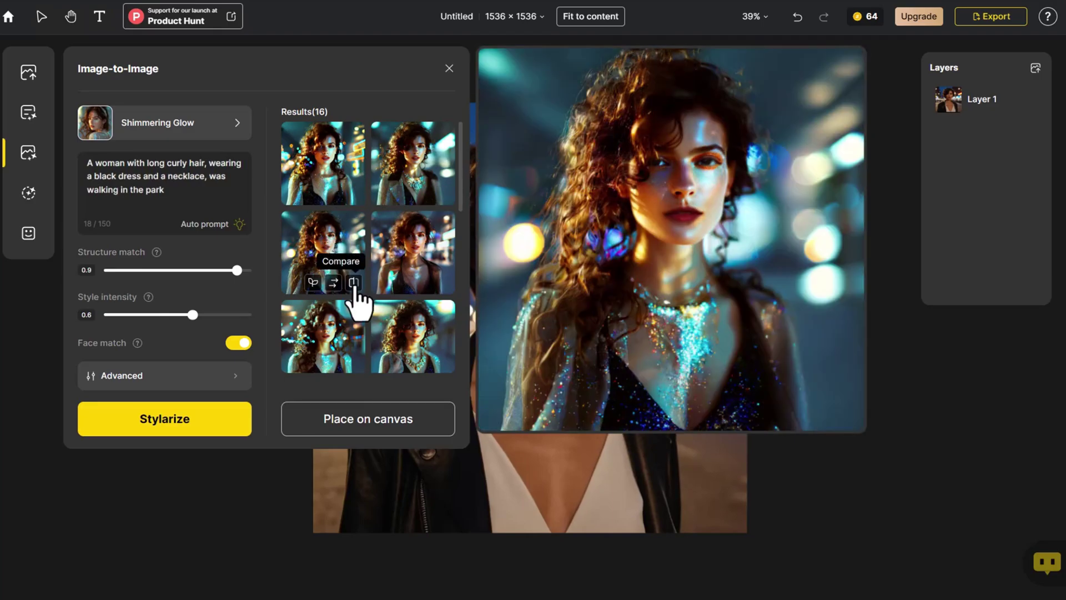
pyautogui.scroll(-1, 352, 294)
pyautogui.click(354, 296)
pyautogui.click(354, 296)
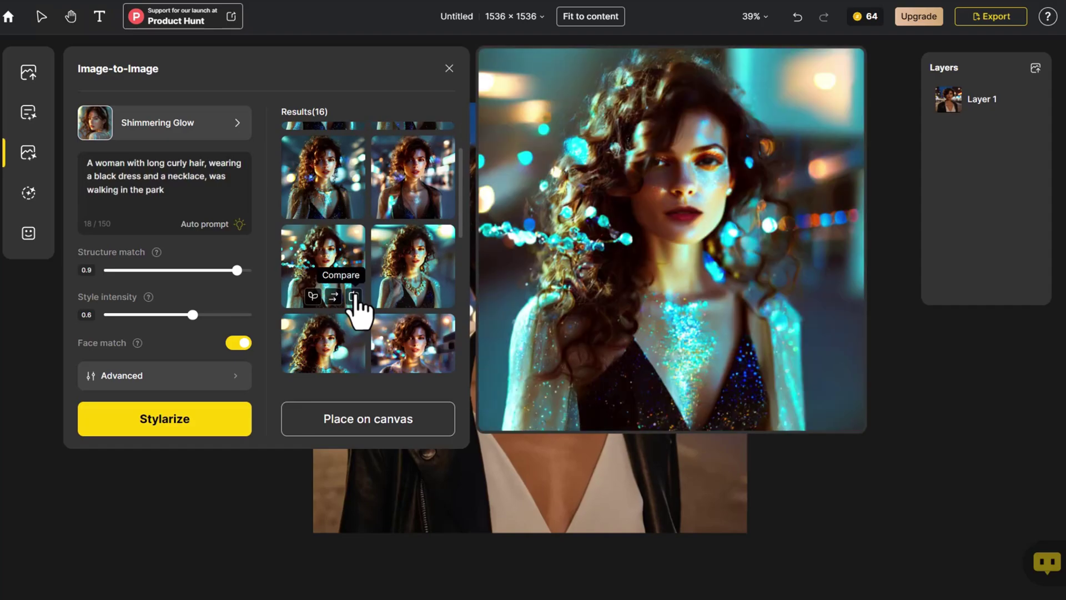
pyautogui.click(354, 296)
pyautogui.click(354, 296)
# - Check the necklace result against the original photo several times
pyautogui.click(393, 309)
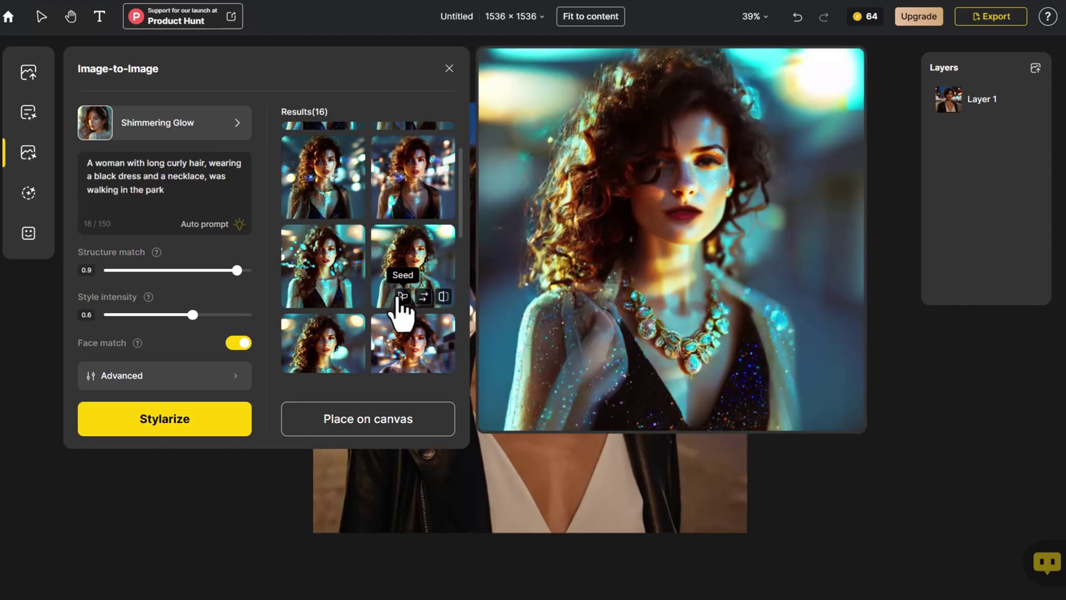
pyautogui.click(443, 296)
pyautogui.click(443, 296)
pyautogui.click(443, 296)
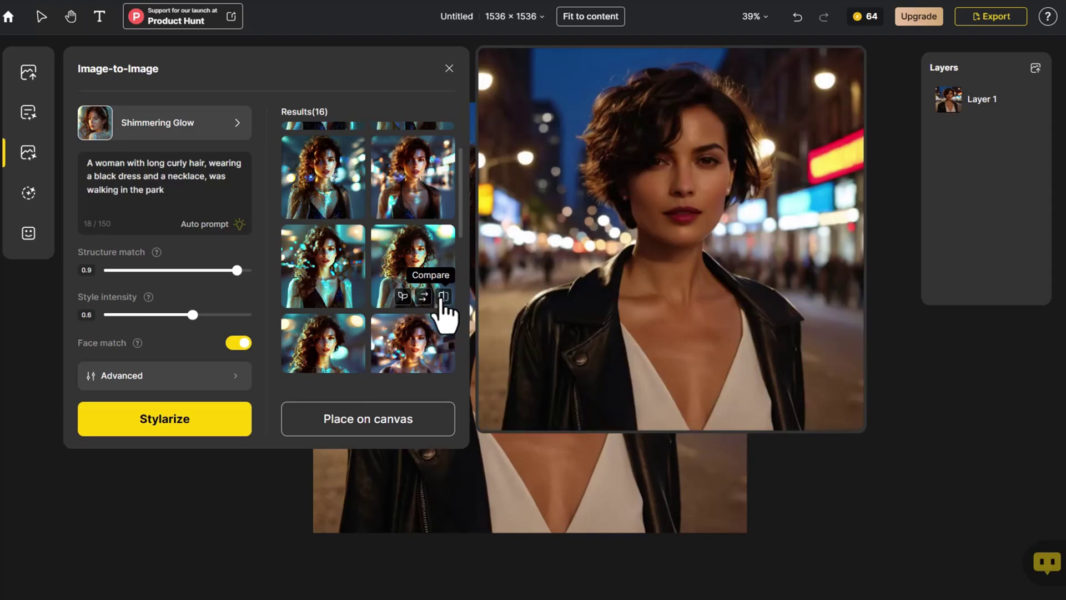
pyautogui.click(442, 296)
# - Compare the shimmering result, pick the first second-row result, and place the picks on canvas
pyautogui.scroll(2, 441, 304)
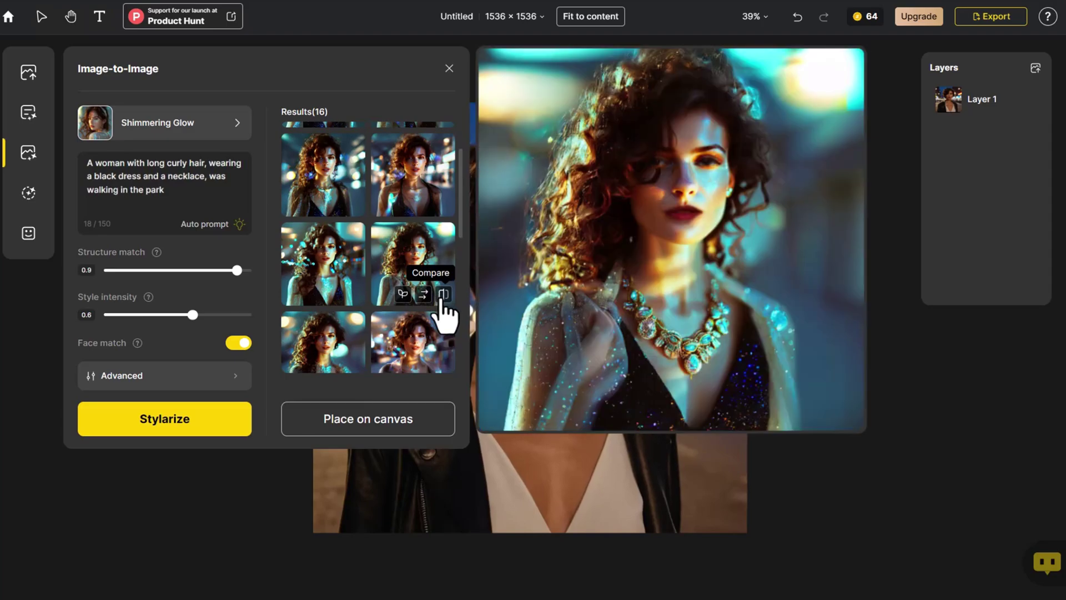
pyautogui.click(443, 309)
pyautogui.click(443, 309)
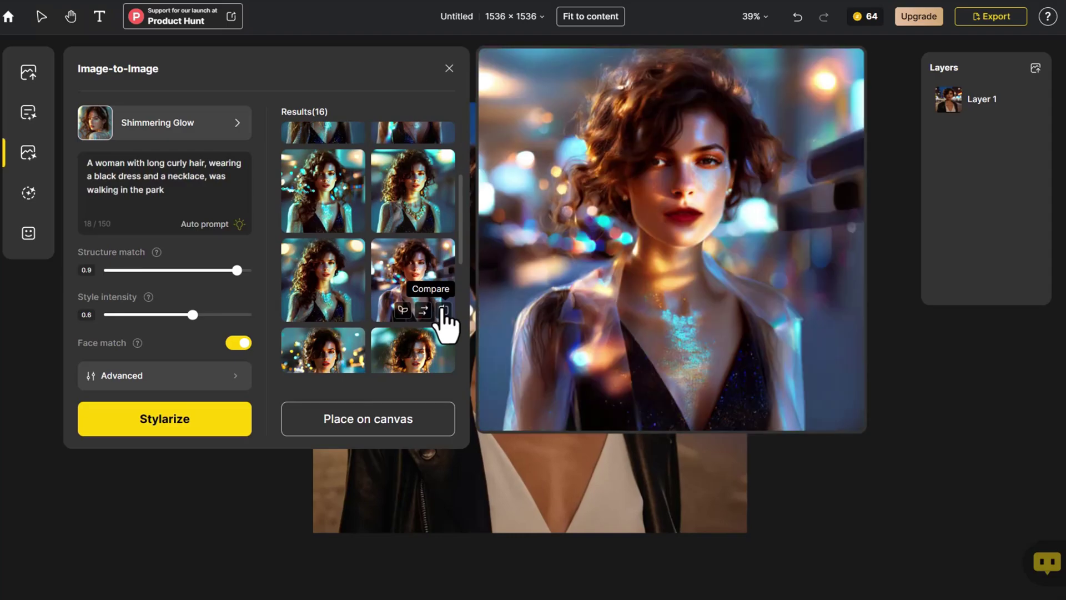
pyautogui.click(443, 311)
pyautogui.click(327, 191)
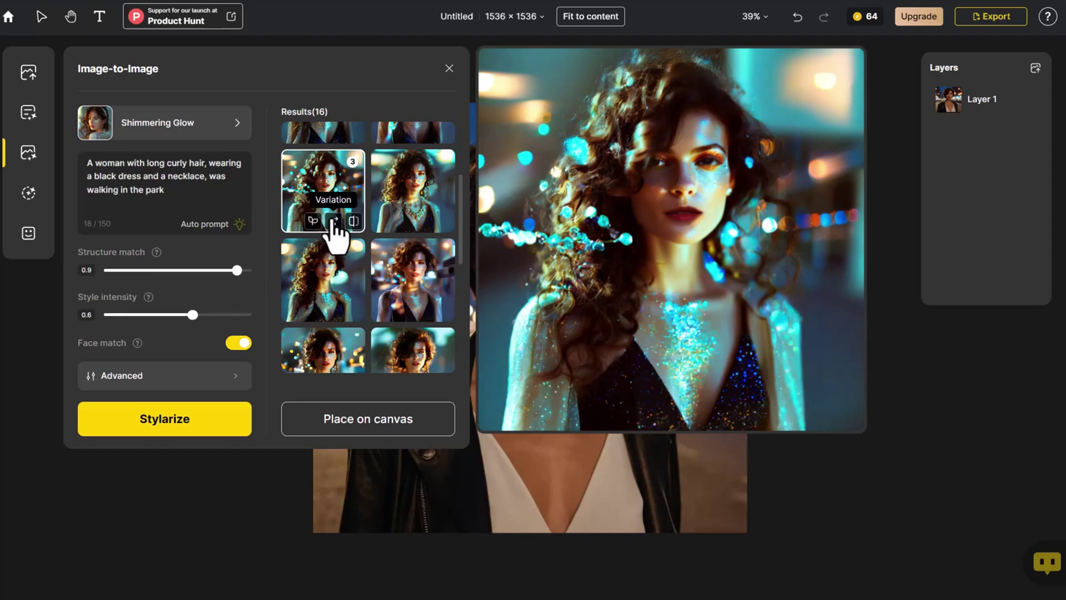
pyautogui.click(383, 423)
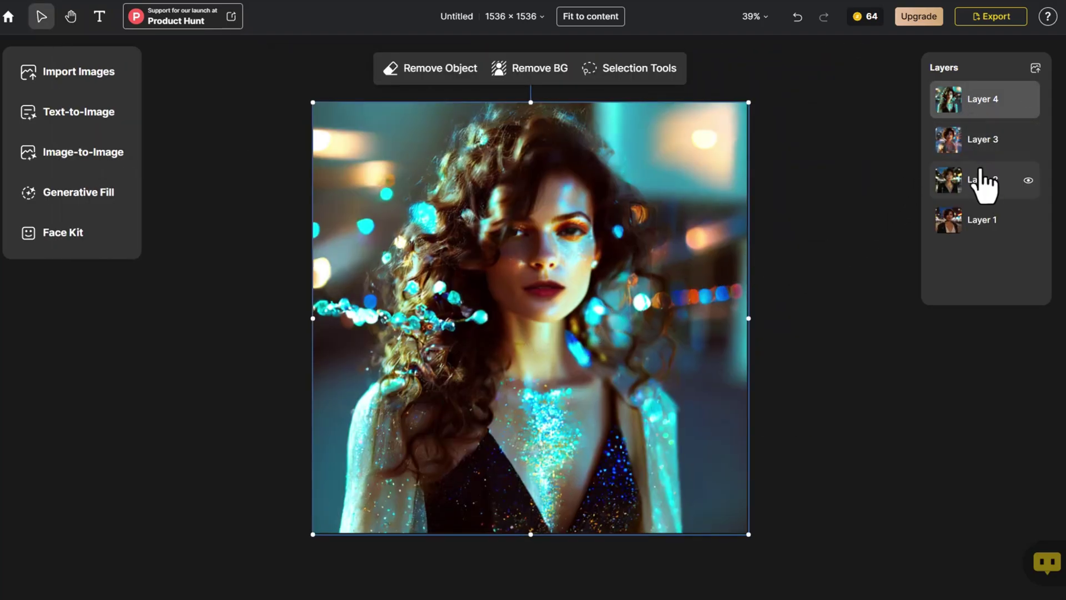
pyautogui.keyDown('shift'); pyautogui.click(982, 180); pyautogui.keyUp('shift')
pyautogui.rightClick(981, 177)
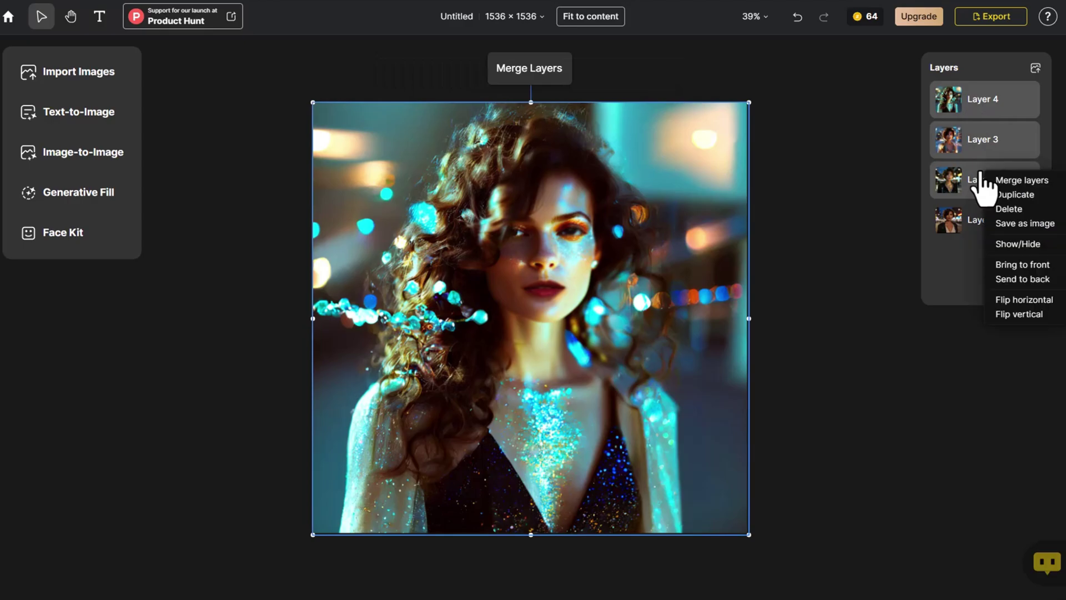
pyautogui.click(1017, 240)
pyautogui.click(1028, 181)
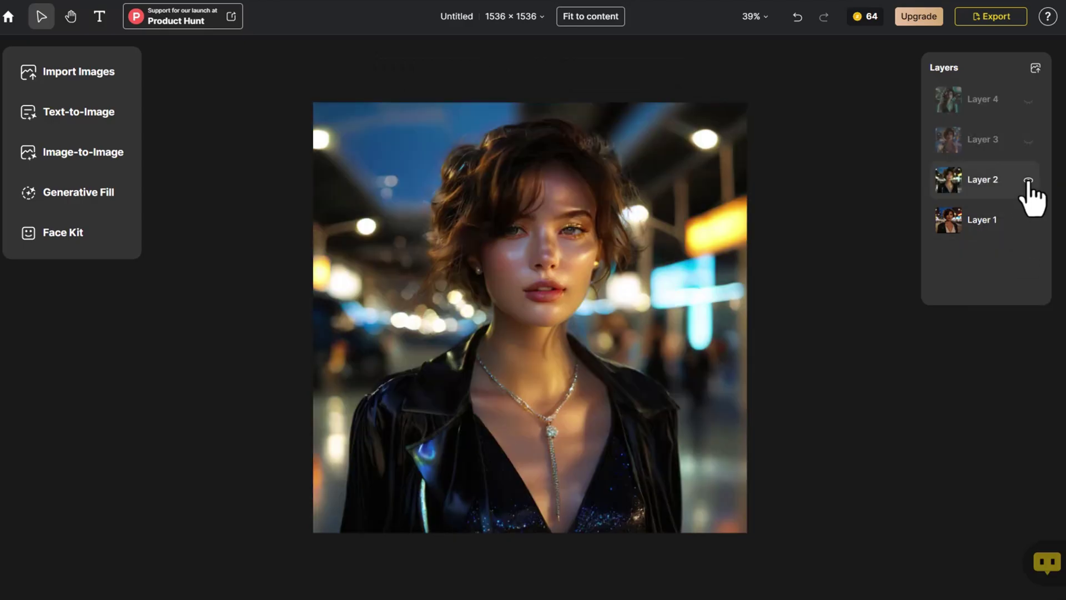
pyautogui.click(1028, 181)
pyautogui.click(1028, 181)
pyautogui.click(1028, 181)
pyautogui.click(1028, 140)
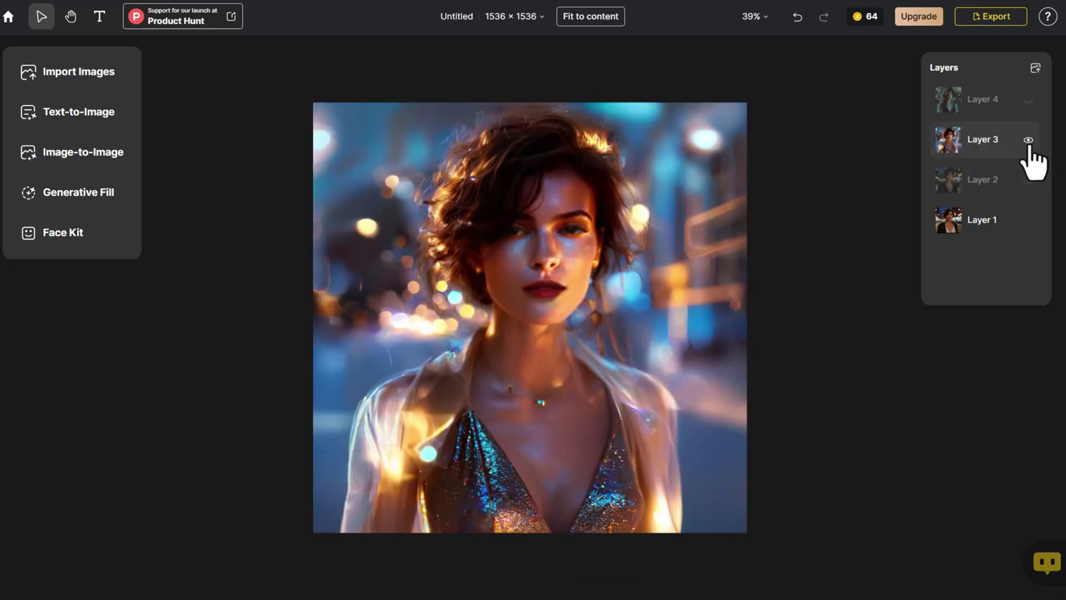
pyautogui.click(1028, 141)
pyautogui.click(1029, 140)
pyautogui.click(1028, 140)
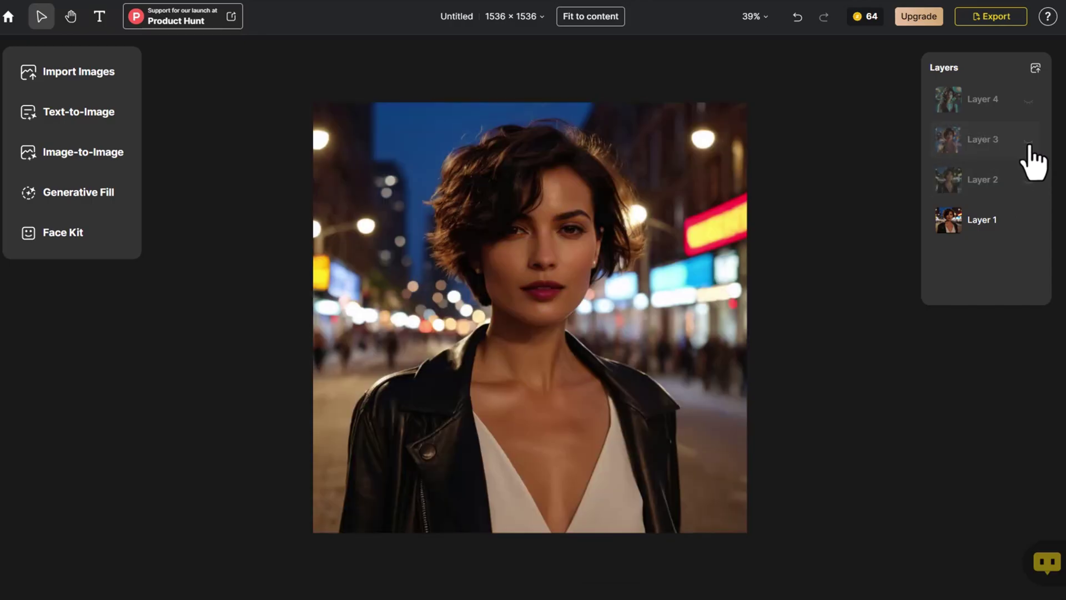
pyautogui.click(1027, 102)
pyautogui.click(1028, 101)
pyautogui.click(1028, 101)
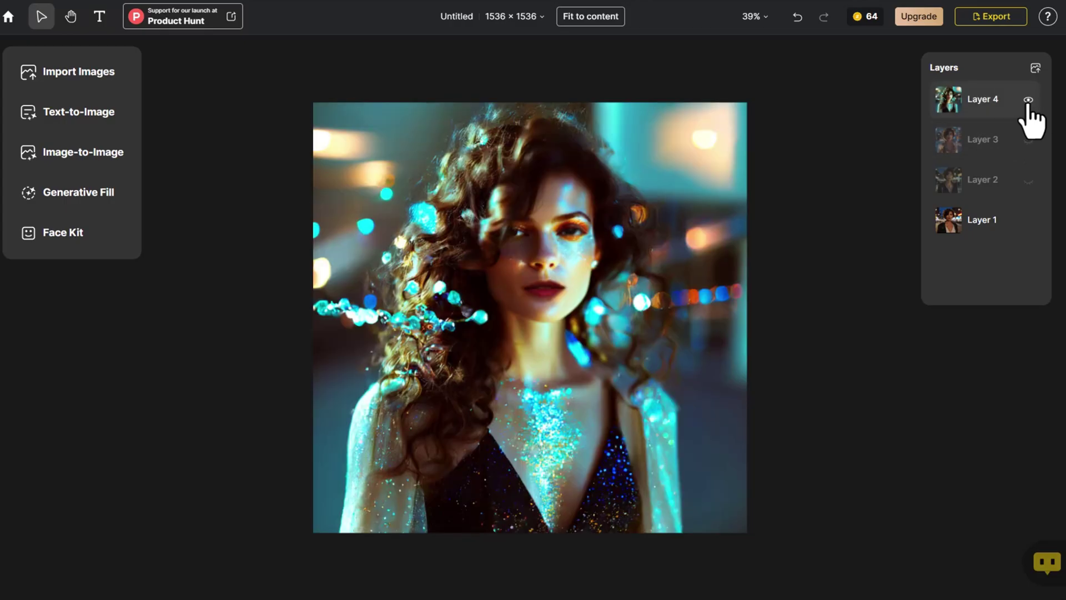
pyautogui.click(1028, 102)
pyautogui.click(1028, 101)
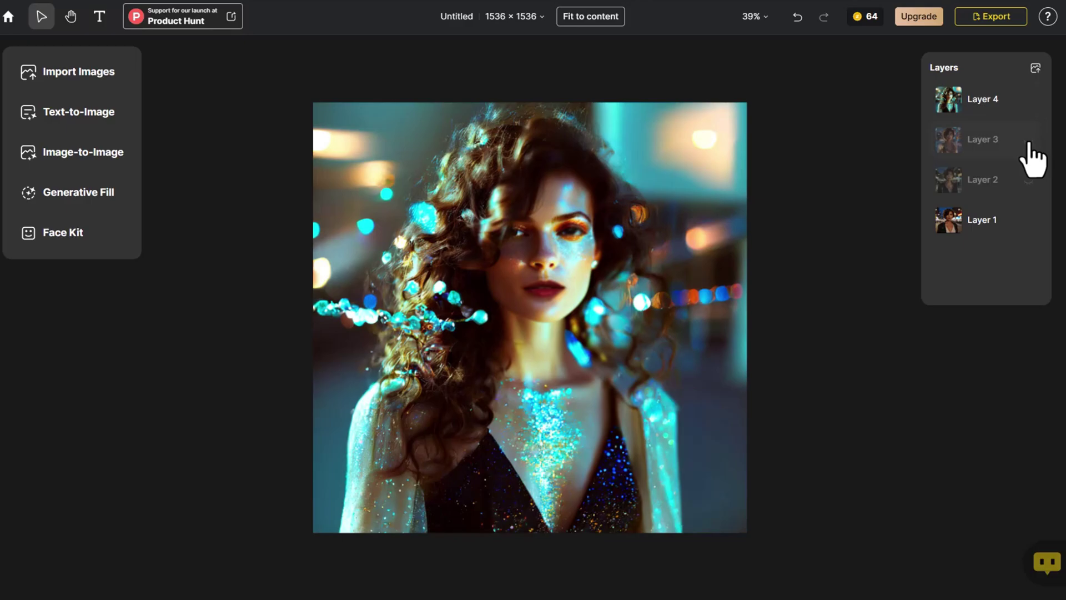
pyautogui.click(1028, 140)
pyautogui.click(1028, 181)
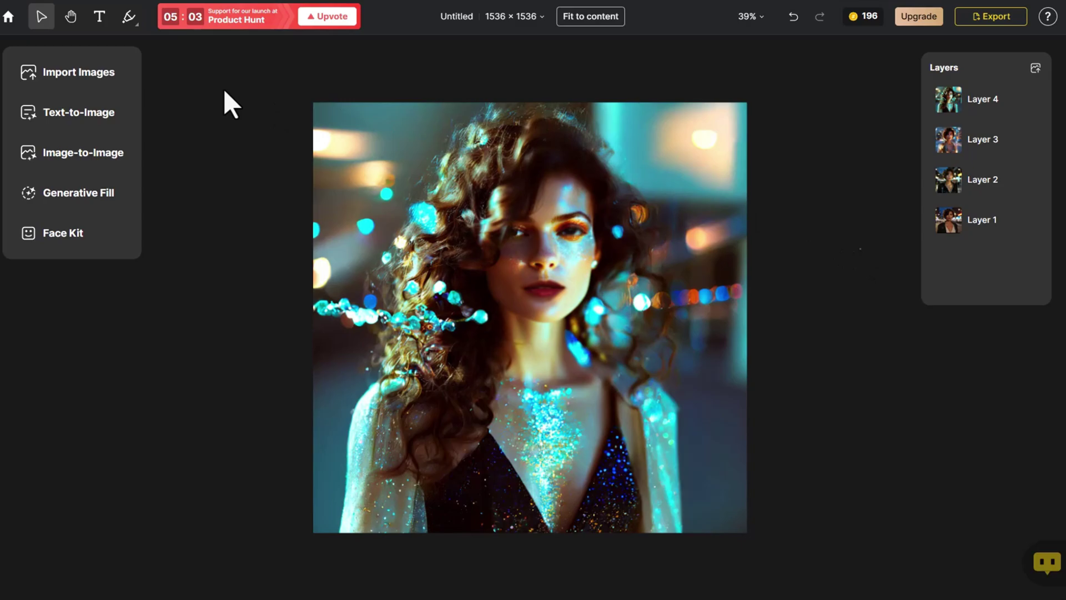
# - Import the smiling man's street photo, enlarge it to fill the canvas, and open Image-to-Image
pyautogui.click(86, 78)
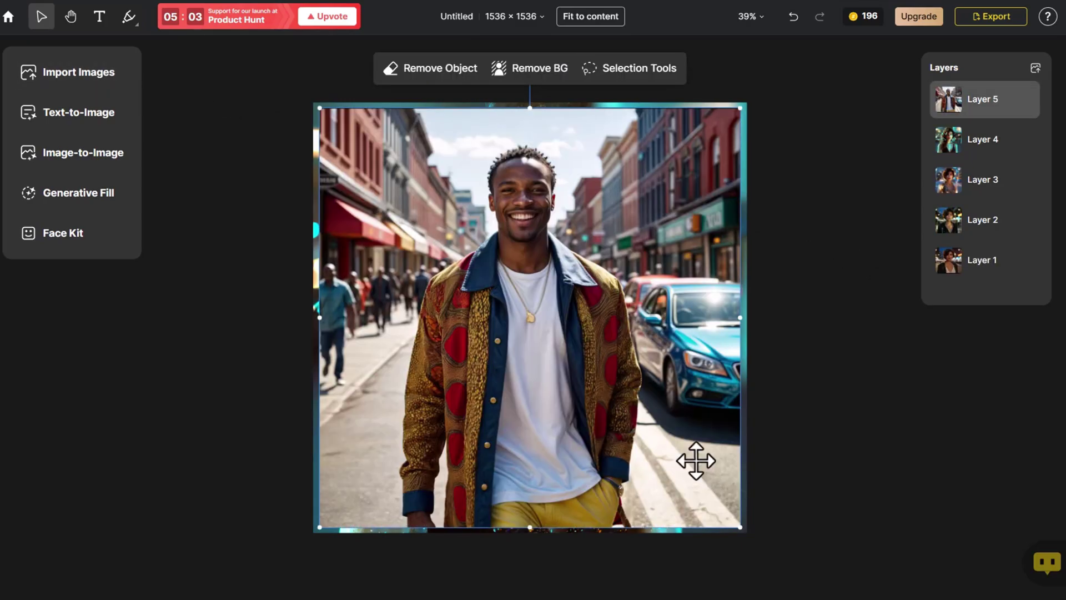
pyautogui.moveTo(694, 457); pyautogui.dragTo(688, 452)
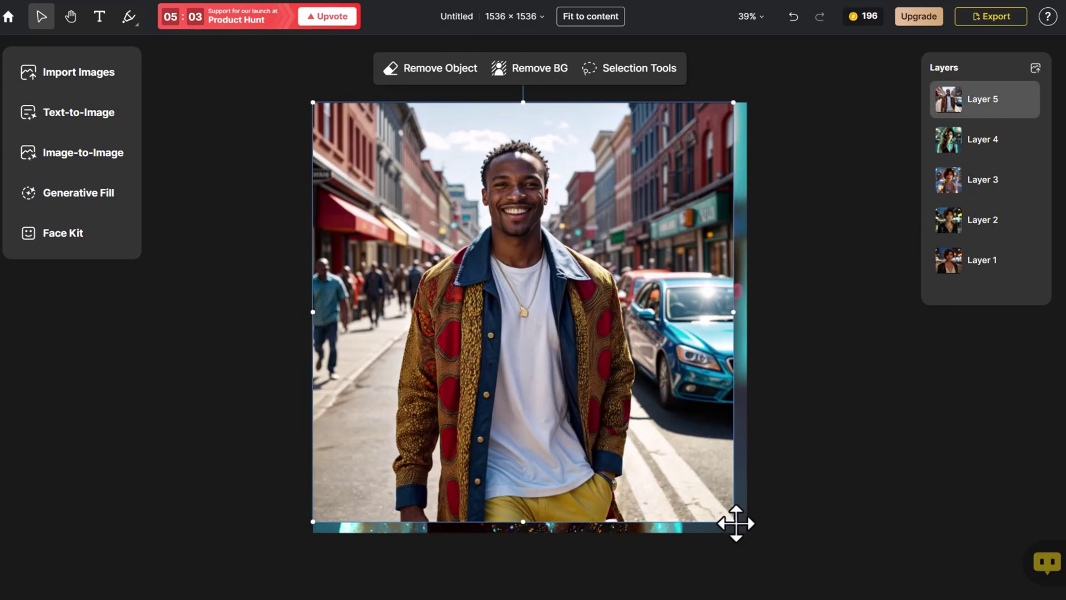
pyautogui.moveTo(733, 521); pyautogui.dragTo(748, 535)
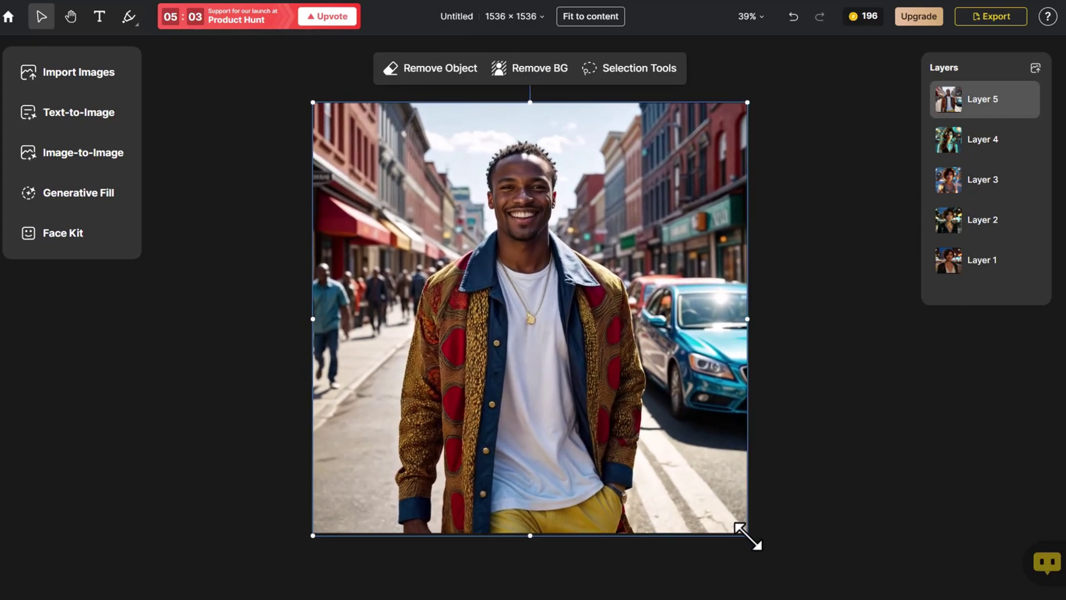
pyautogui.click(759, 532)
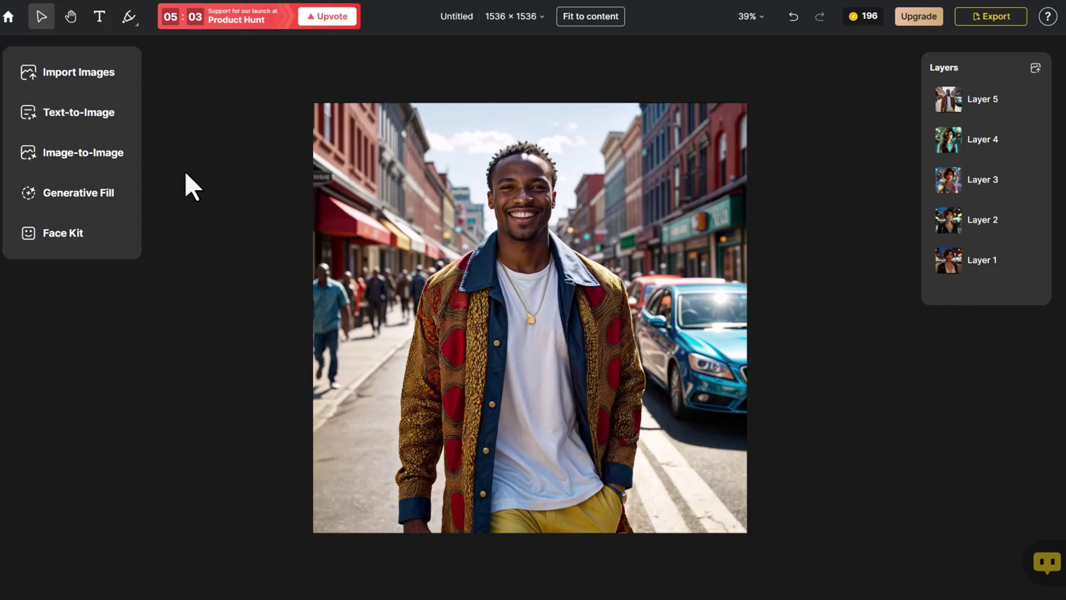
pyautogui.click(108, 153)
# - Replace the prompt with 'A man with long hair, wearing a blue shirt, walking in the park'
pyautogui.moveTo(151, 190); pyautogui.dragTo(83, 166)
pyautogui.press('BackSpace')
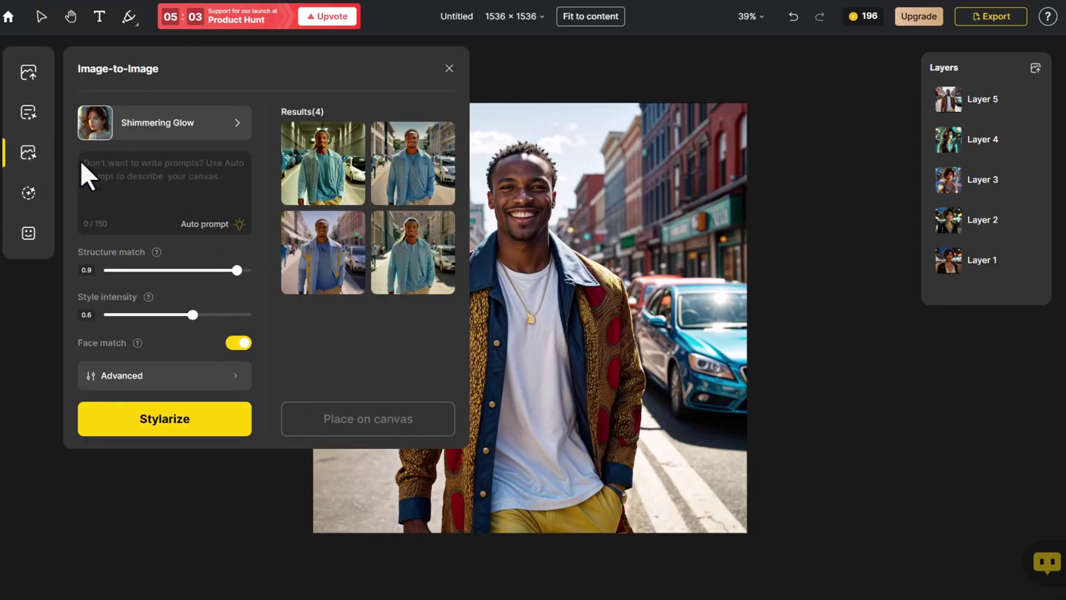
pyautogui.write('A man with')
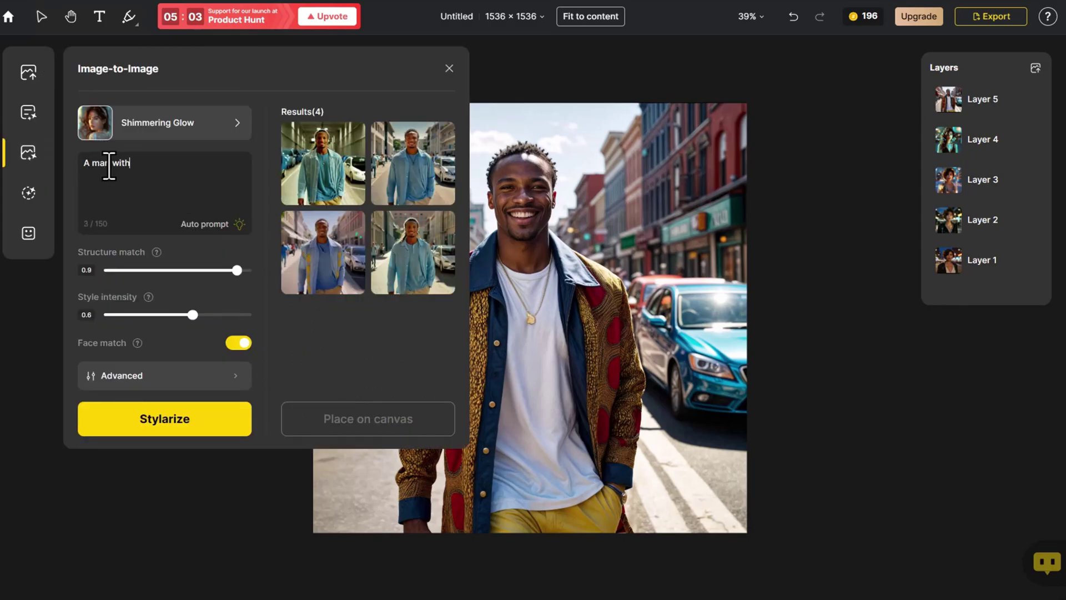
pyautogui.write(' long hair, wearing a blue s')
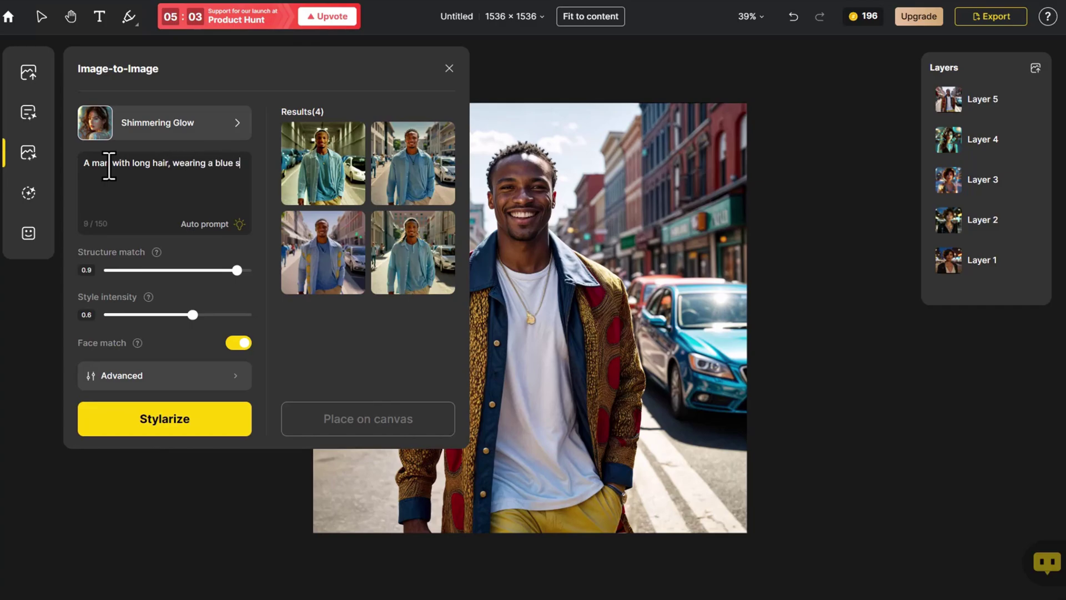
pyautogui.write('hirt, walking in the park')
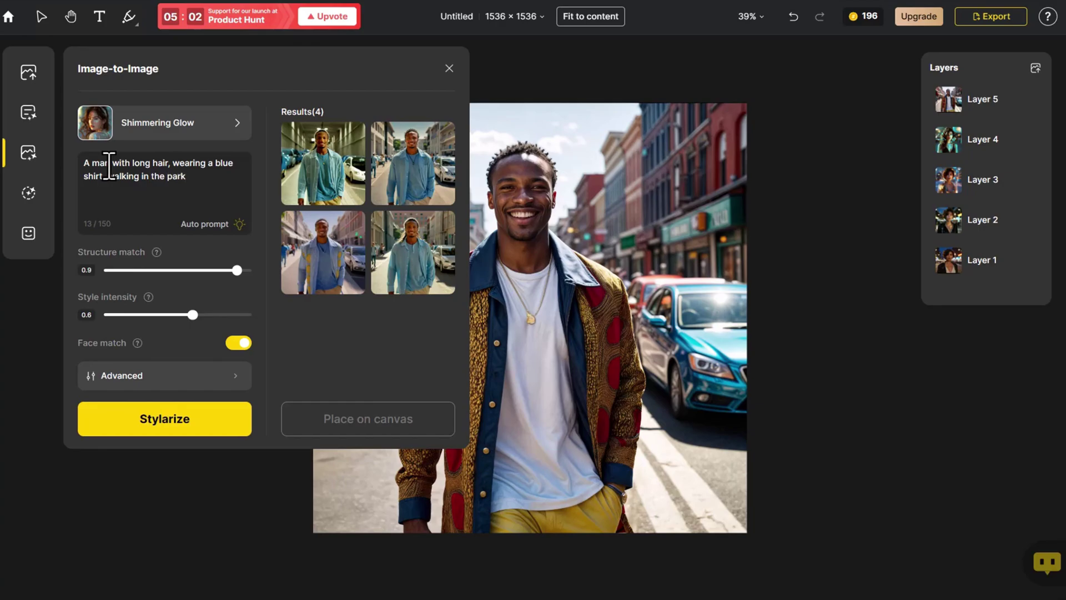
# - Switch to the Realistic style and start generating
pyautogui.click(148, 131)
pyautogui.click(205, 158)
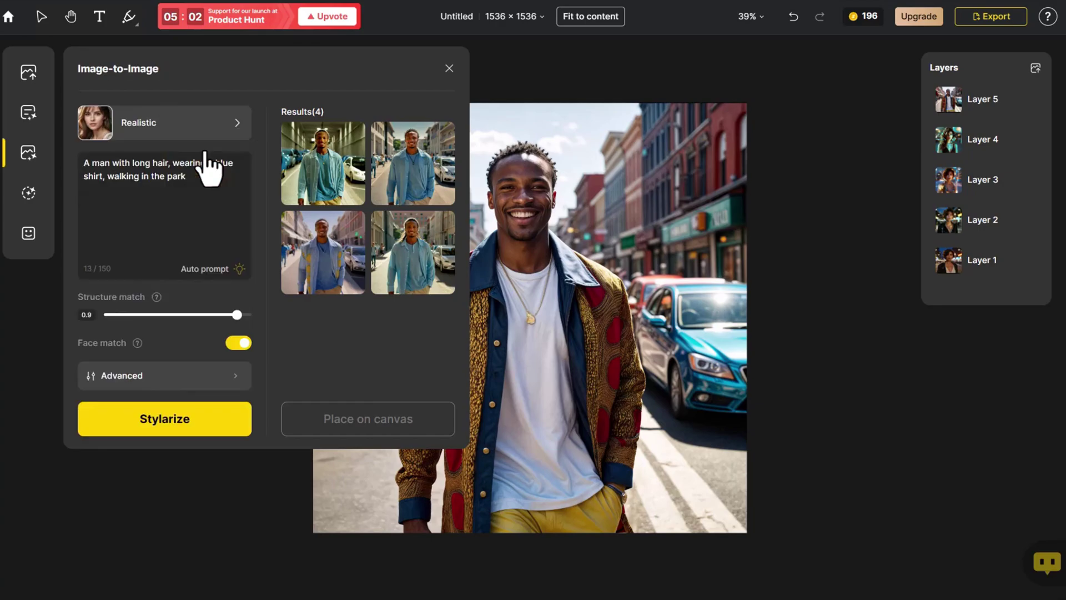
pyautogui.click(207, 431)
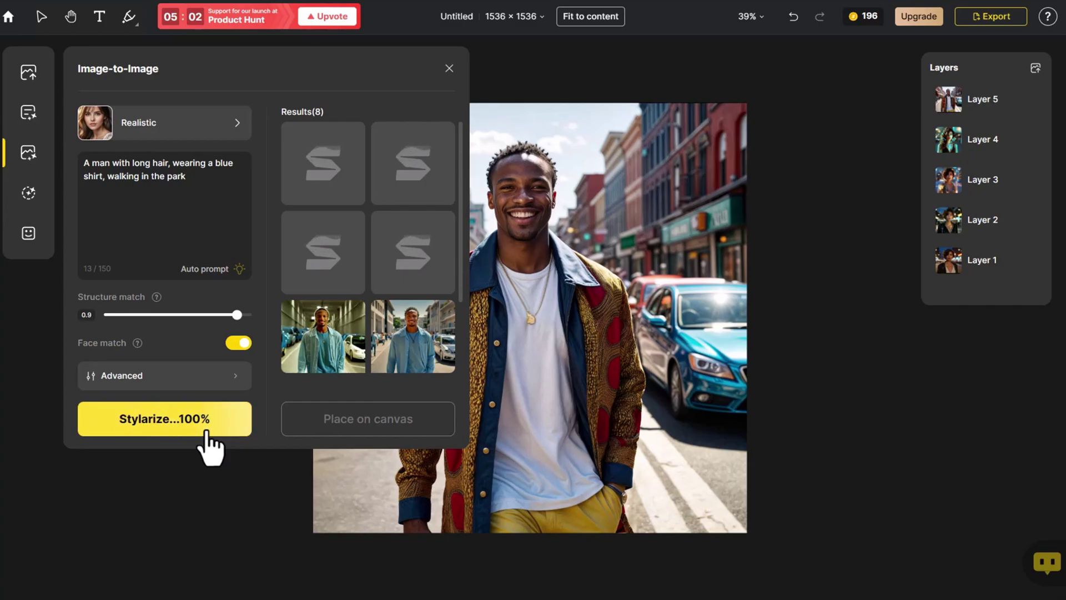
# - Compare the third and fourth blue-shirt results with the original photo
pyautogui.moveTo(289, 274)
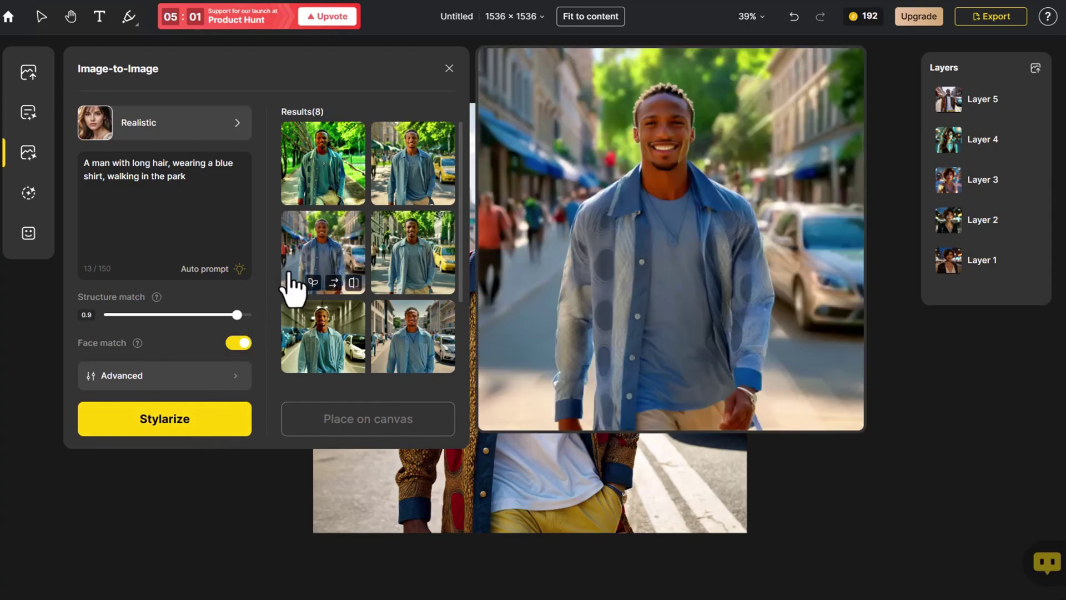
pyautogui.moveTo(379, 257)
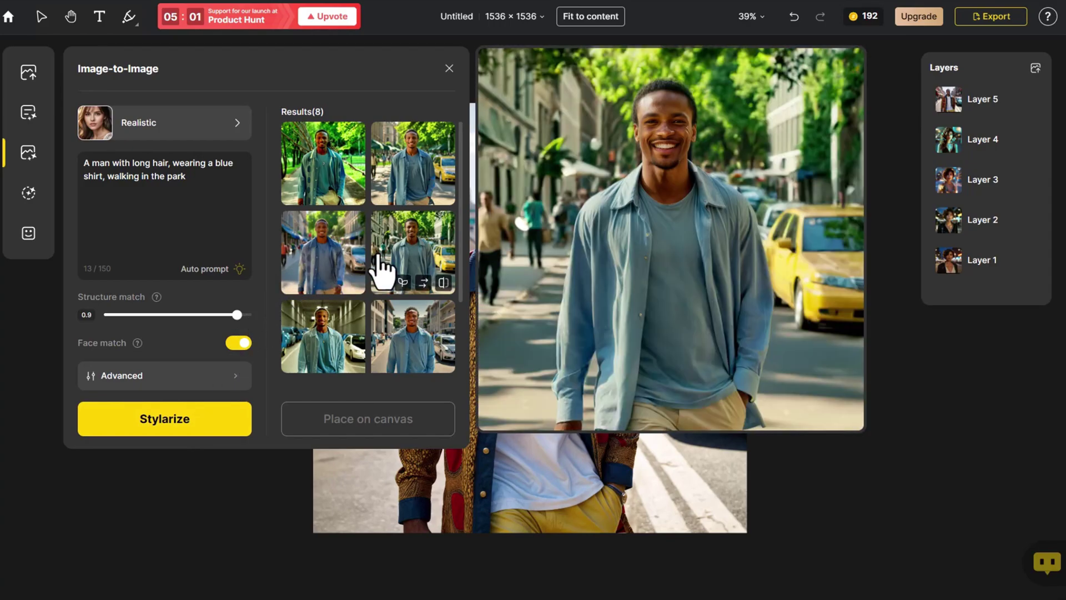
pyautogui.moveTo(381, 195)
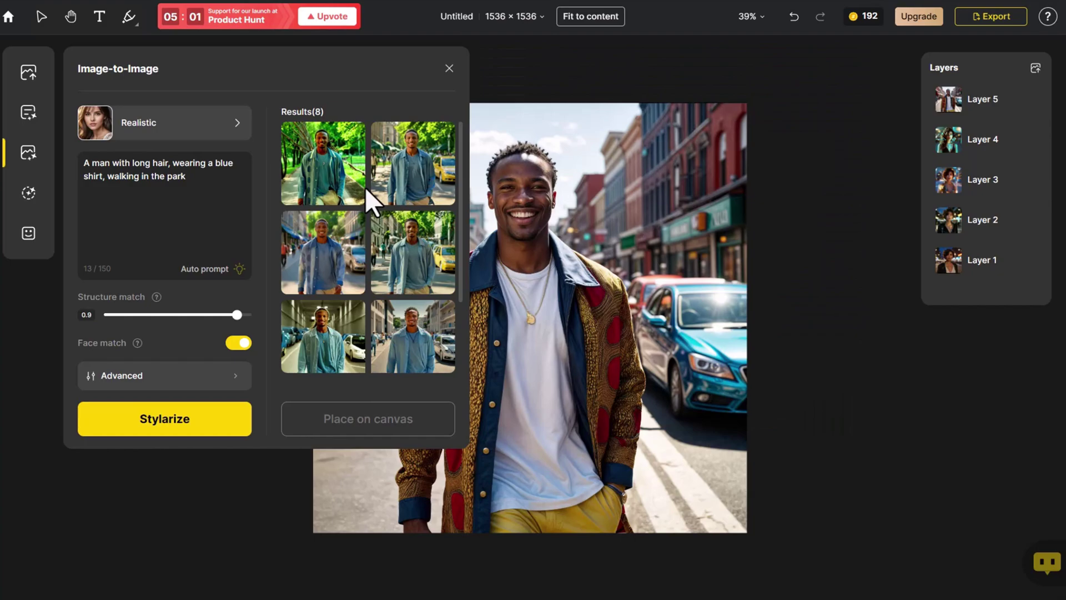
pyautogui.moveTo(357, 231)
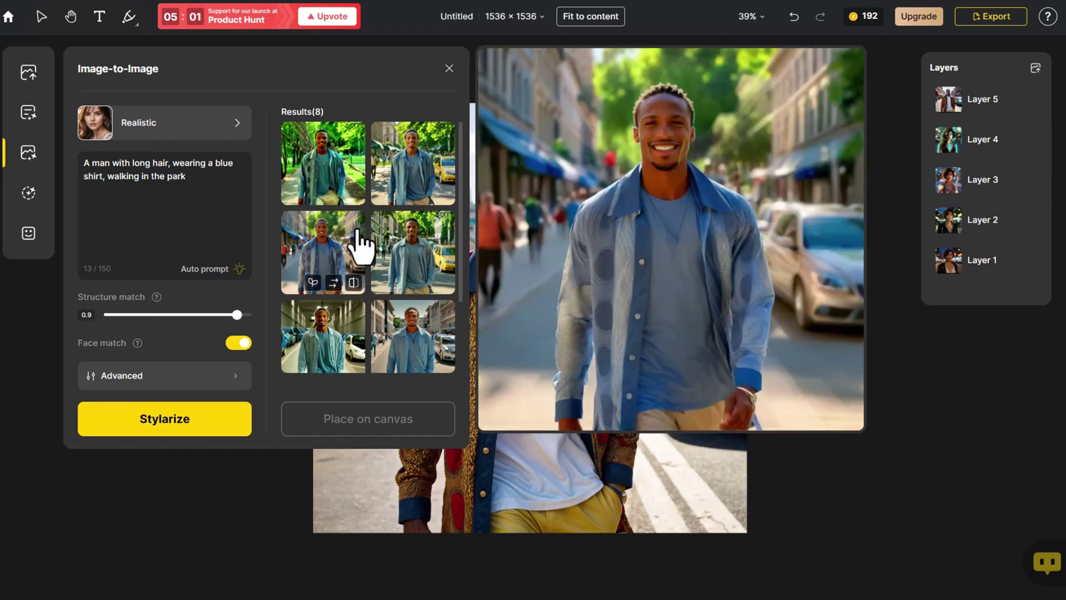
pyautogui.click(353, 282)
pyautogui.click(353, 282)
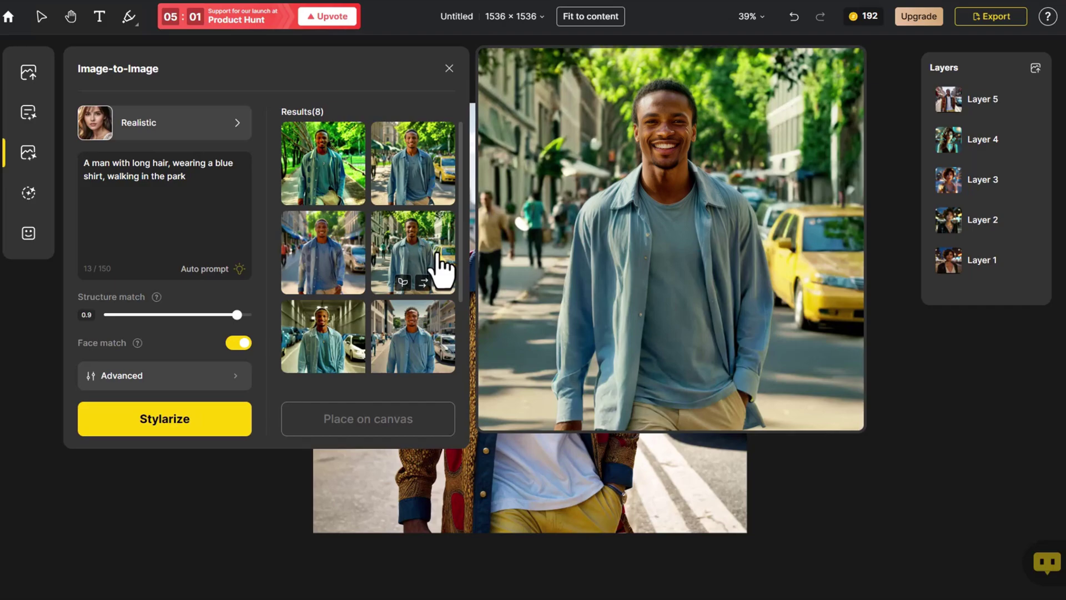
pyautogui.click(442, 283)
pyautogui.click(442, 283)
pyautogui.click(443, 283)
pyautogui.click(442, 283)
# - Compare the second and first results, then select the fourth, tree-lined street version
pyautogui.click(442, 194)
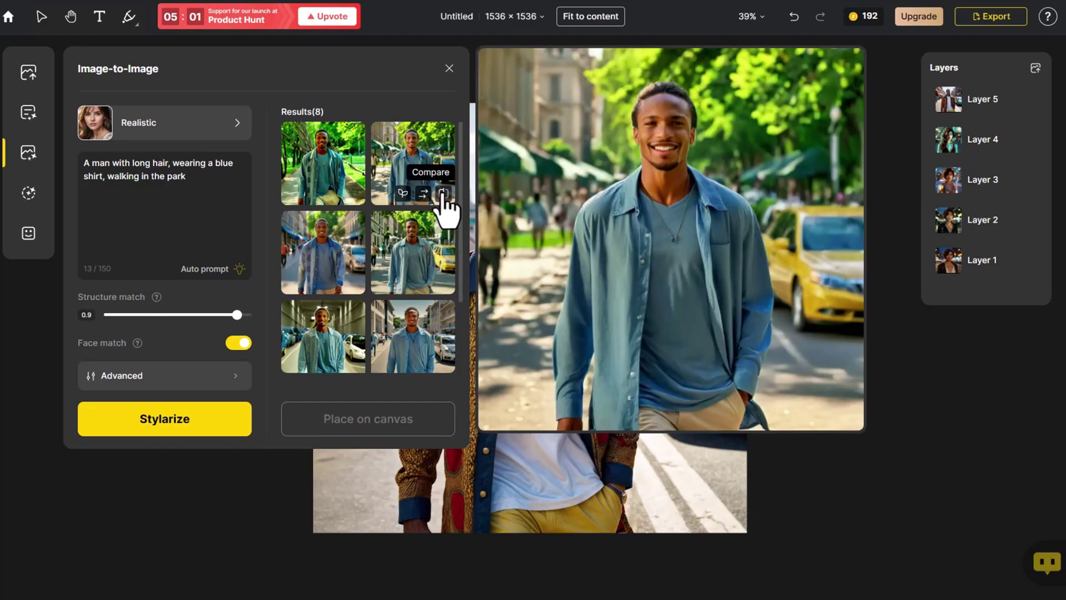
pyautogui.click(443, 193)
pyautogui.click(443, 194)
pyautogui.click(352, 186)
pyautogui.click(354, 193)
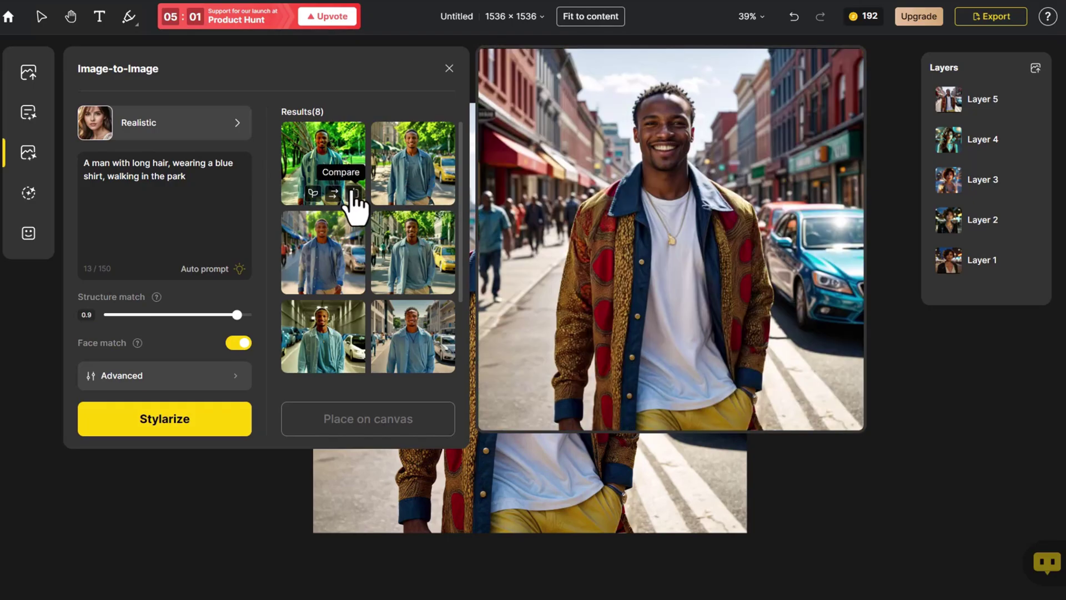
pyautogui.click(353, 193)
pyautogui.click(392, 238)
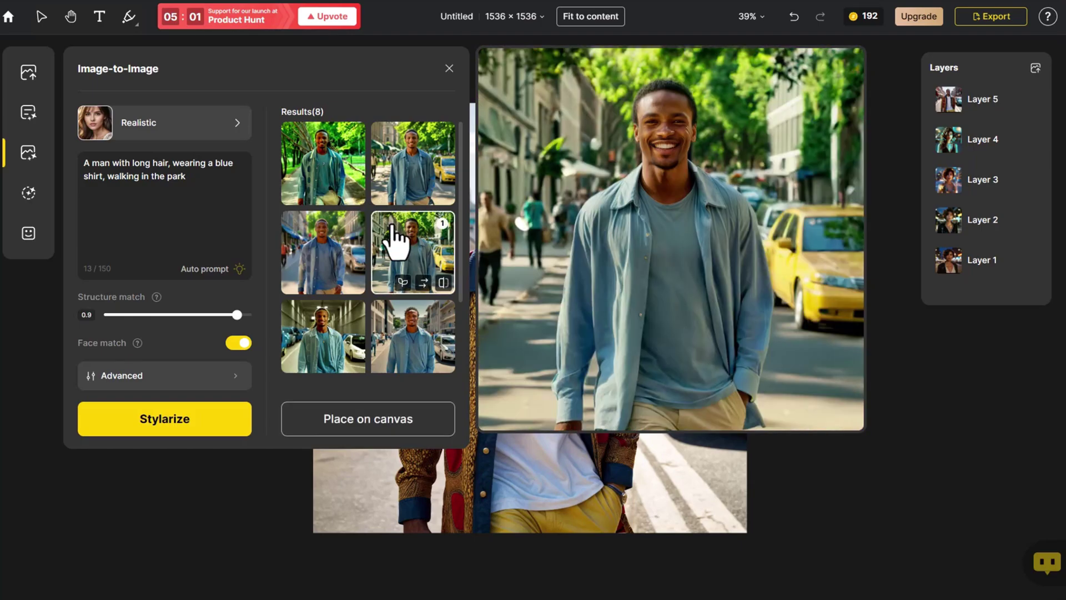
# - Place the blue-shirt result as Layer 6 and toggle its visibility to compare with the original
pyautogui.click(392, 423)
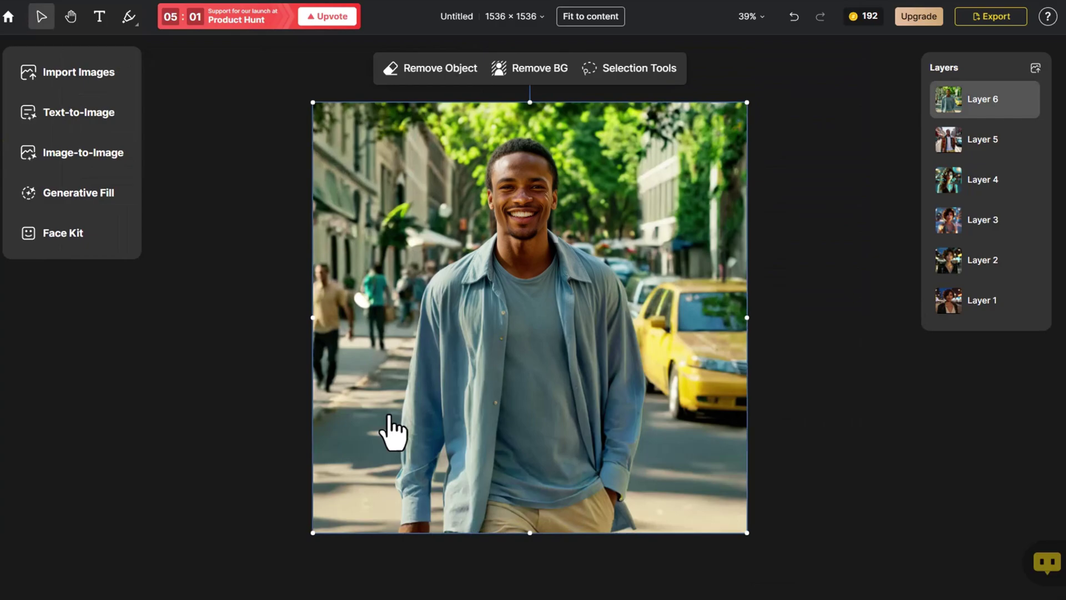
pyautogui.click(789, 328)
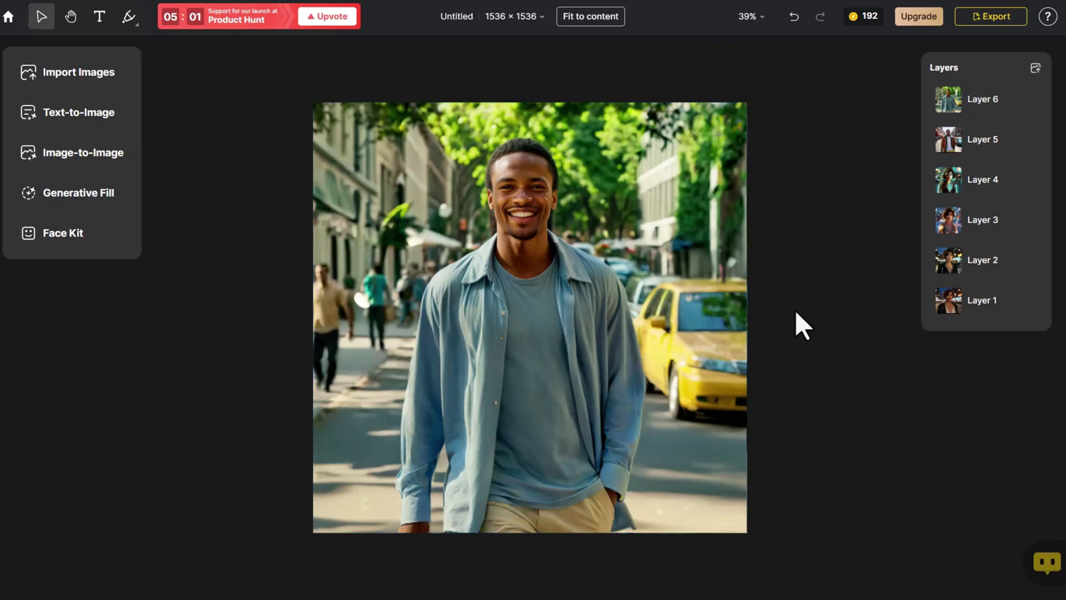
pyautogui.click(1028, 100)
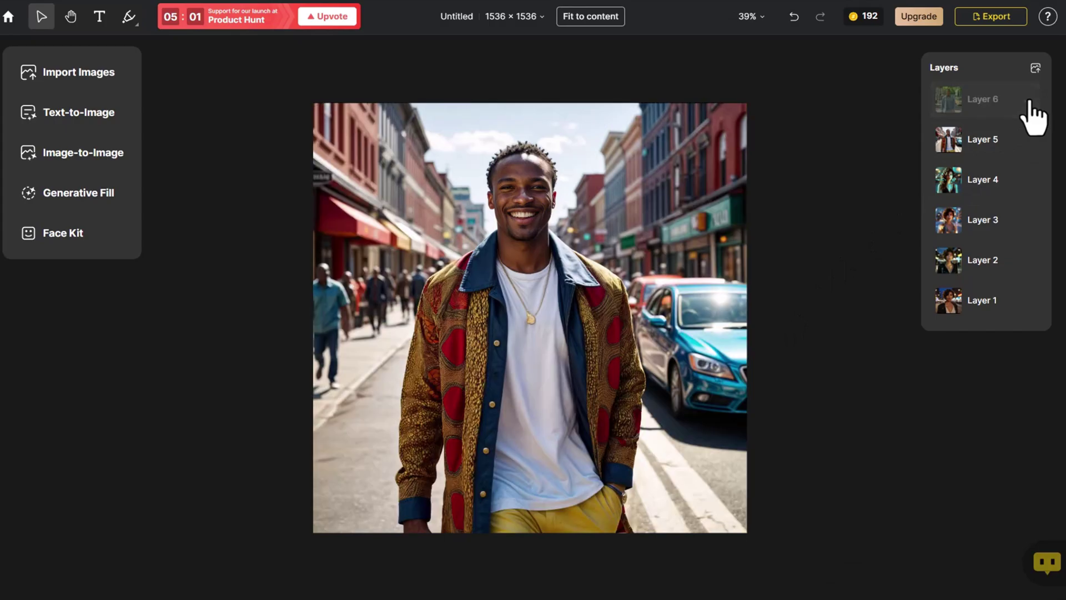
pyautogui.click(1029, 100)
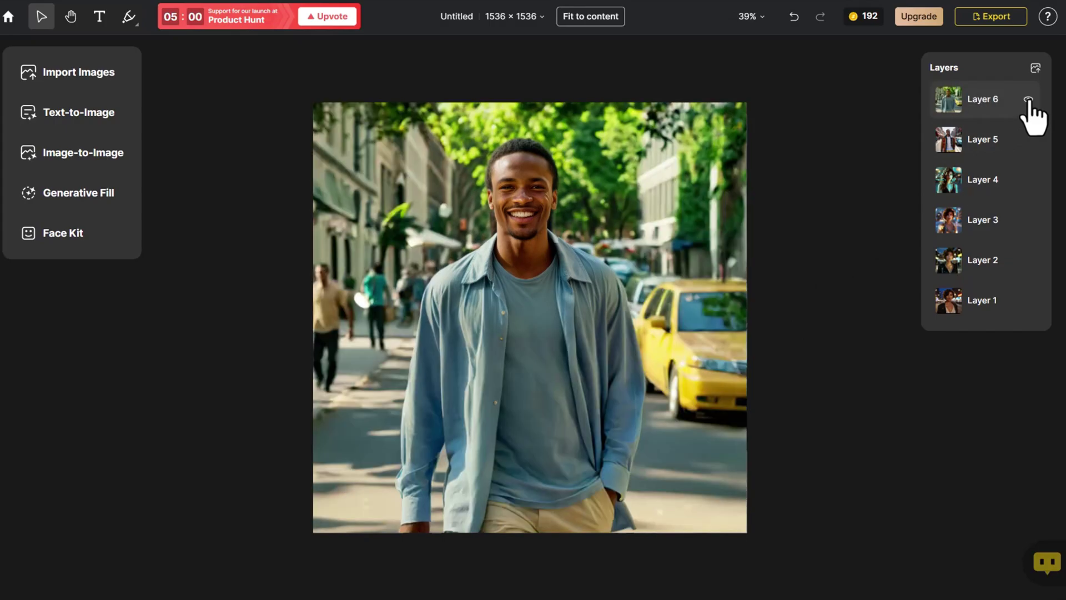
pyautogui.click(1028, 100)
pyautogui.click(1028, 100)
# - Set up the blue-shirt portrait's export as PNG with the upscale left at 1×
pyautogui.click(973, 20)
pyautogui.click(948, 133)
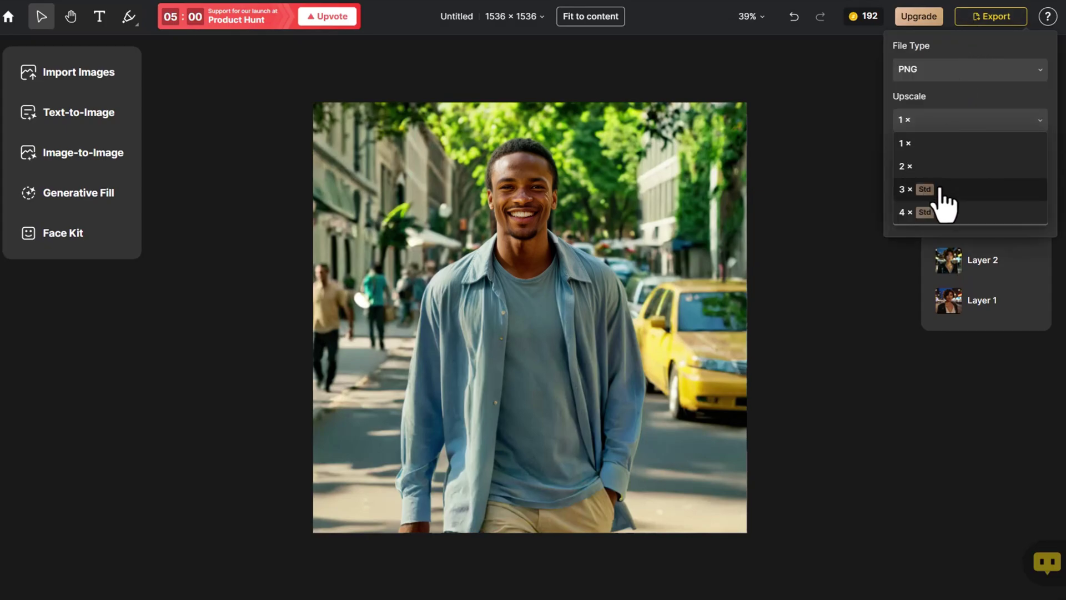
pyautogui.click(952, 142)
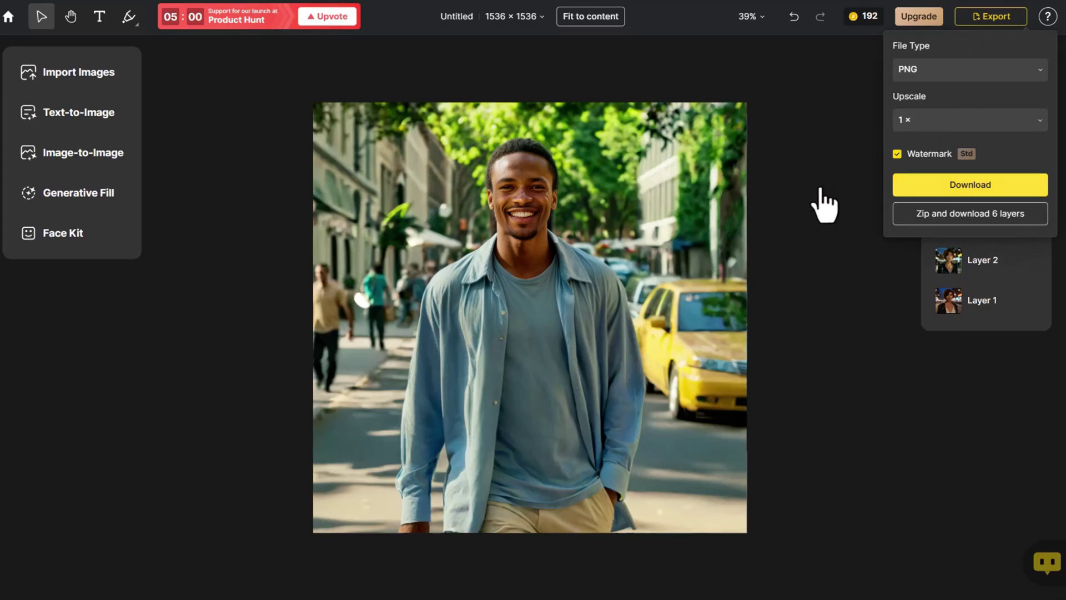